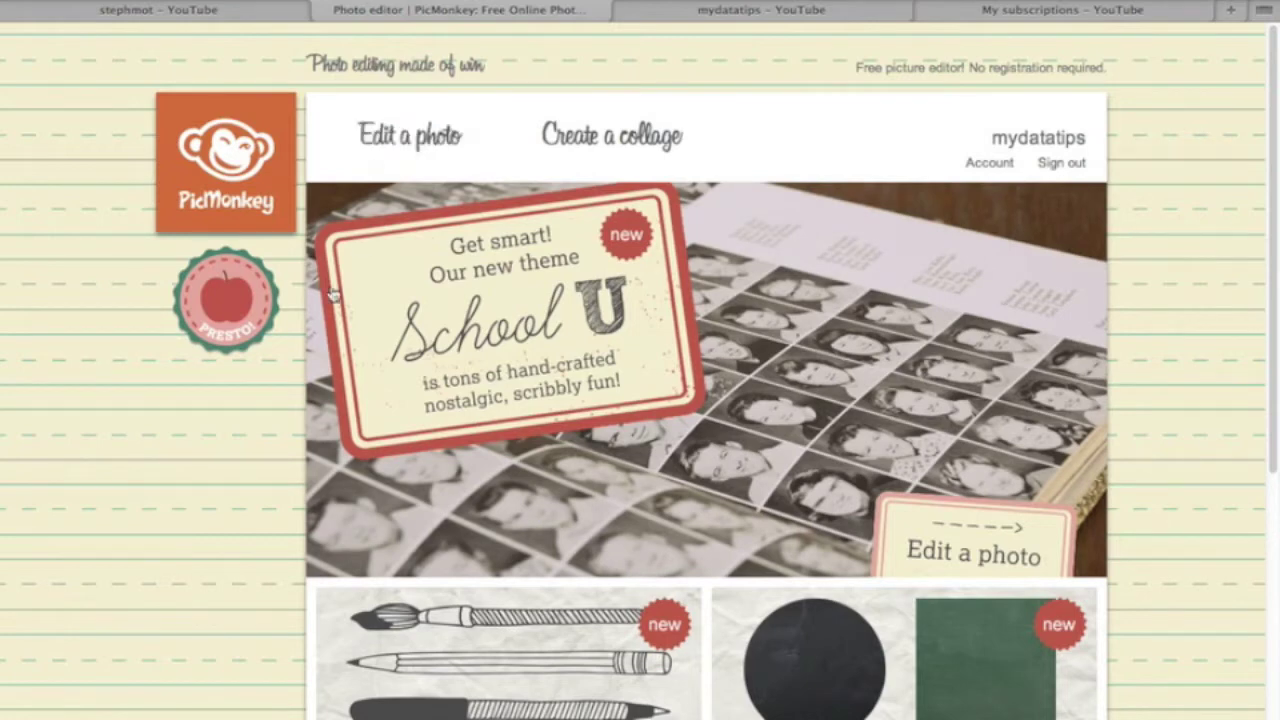
Step: Open IMG_0002 from the Photos library in the PicMonkey editor
click(405, 138)
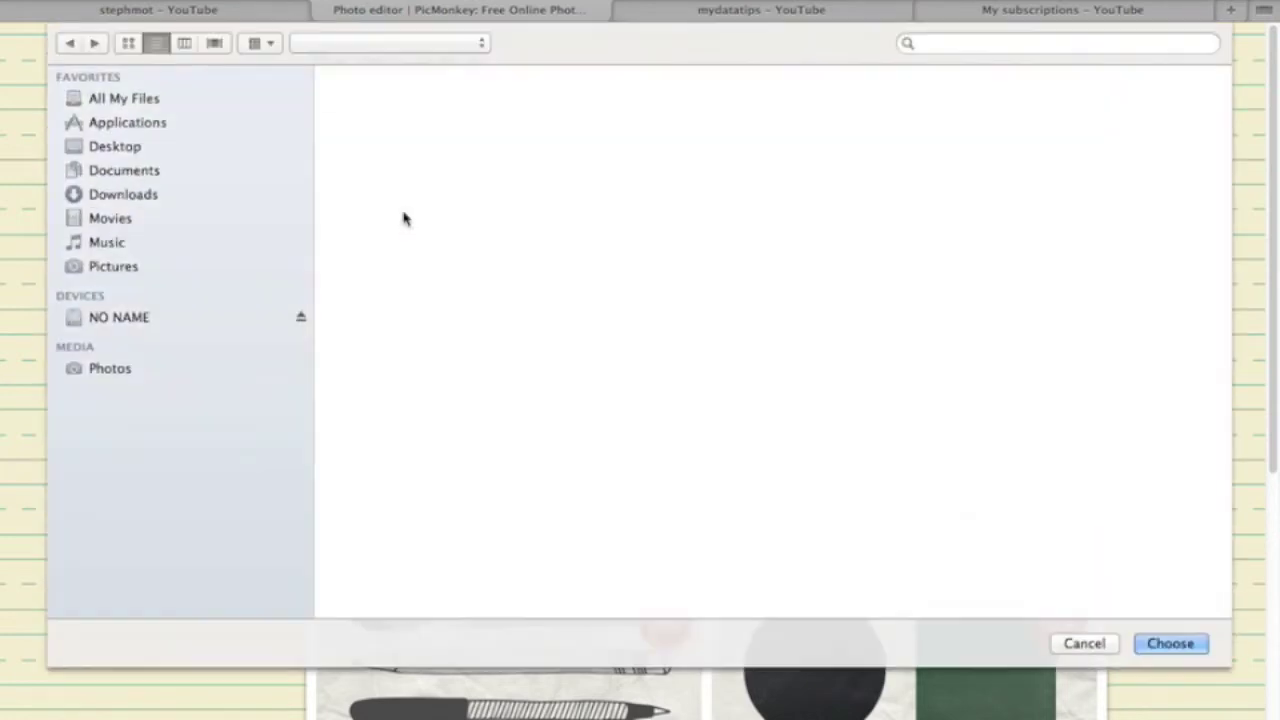
click(112, 369)
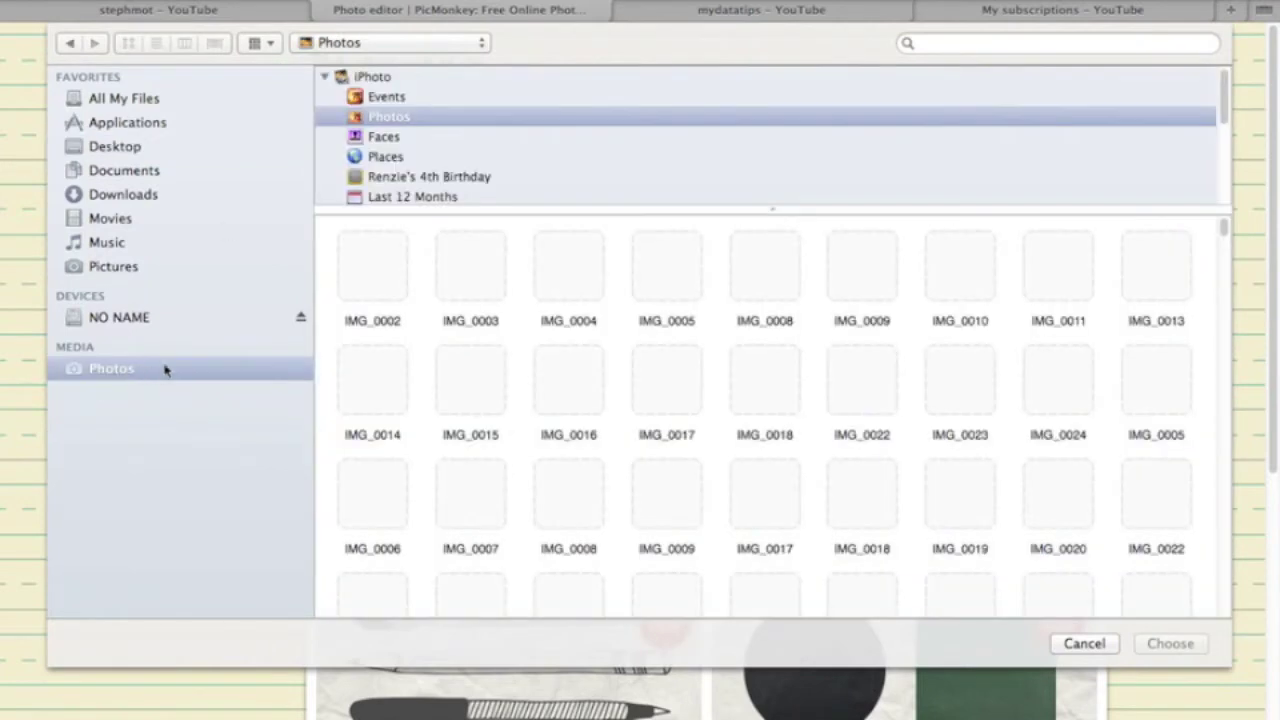
click(373, 252)
key(Return)
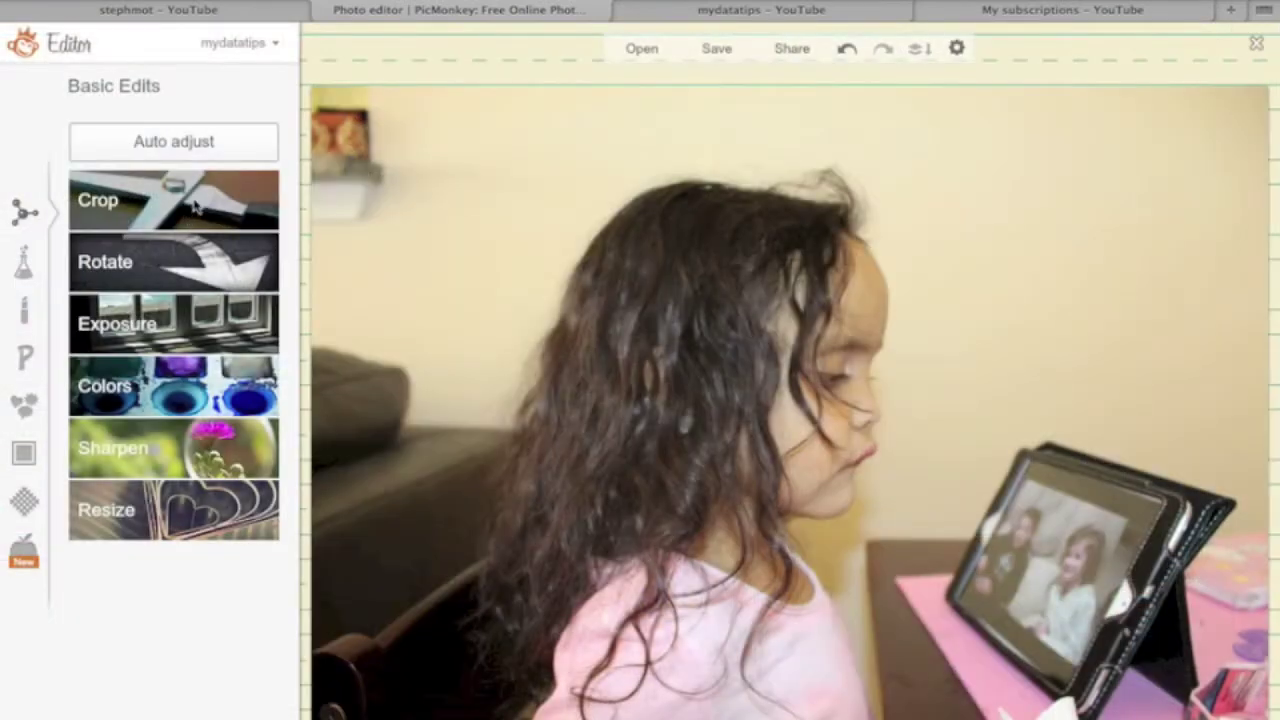
Step: Crop the photo to a slightly tighter 1882 × 1309 frame and apply it
click(196, 207)
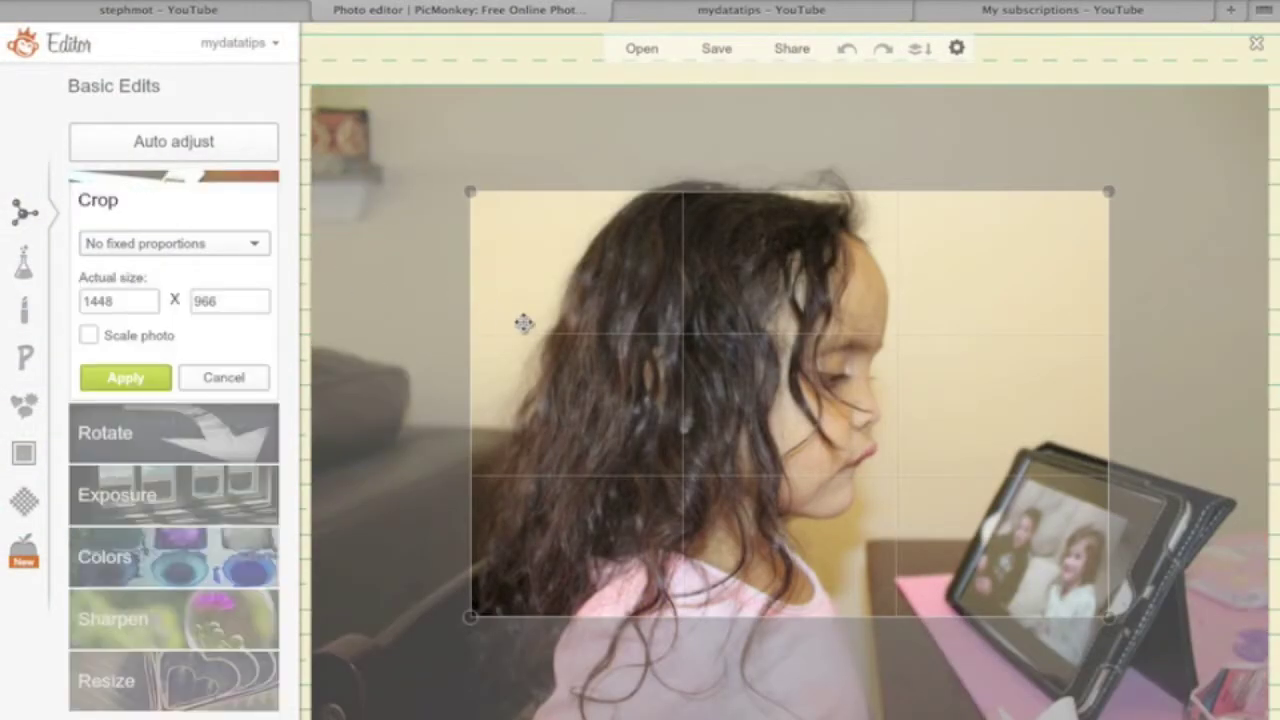
drag(540, 274, 455, 225)
drag(1018, 566, 1207, 703)
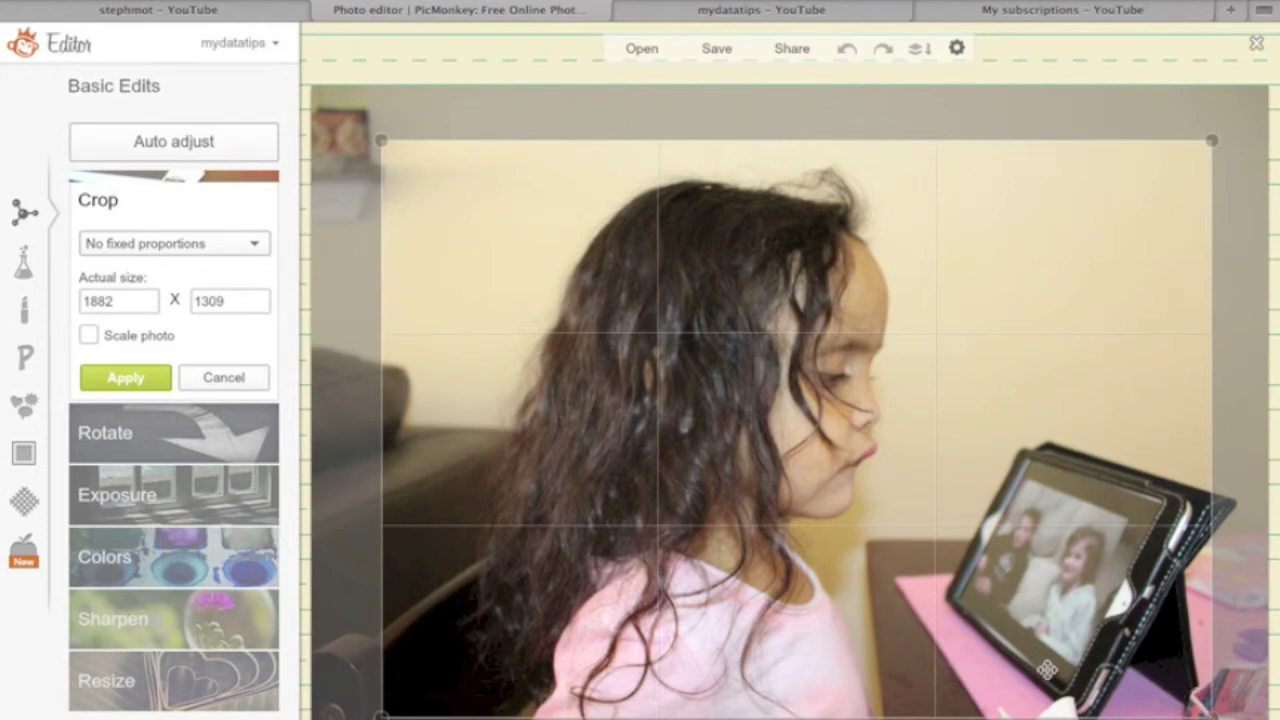
click(126, 379)
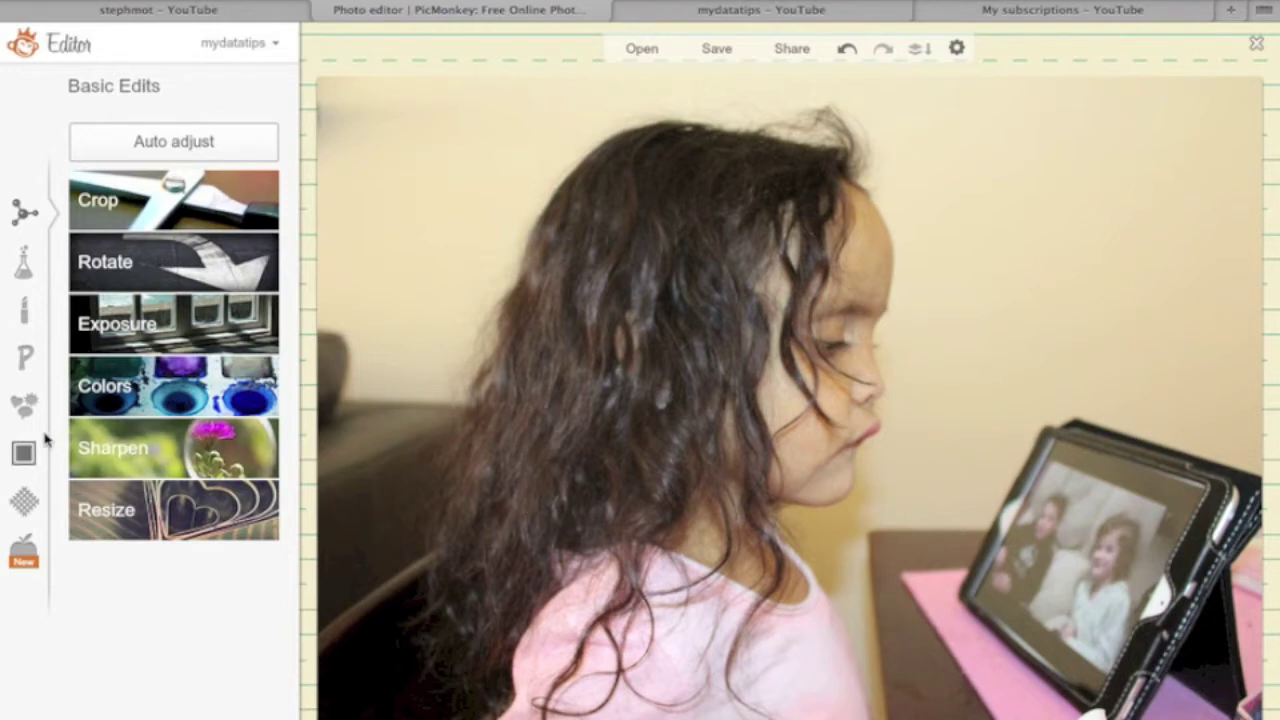
Step: Add a Chelsea Market text box at size 82 and place it at the photo's top-left
click(29, 372)
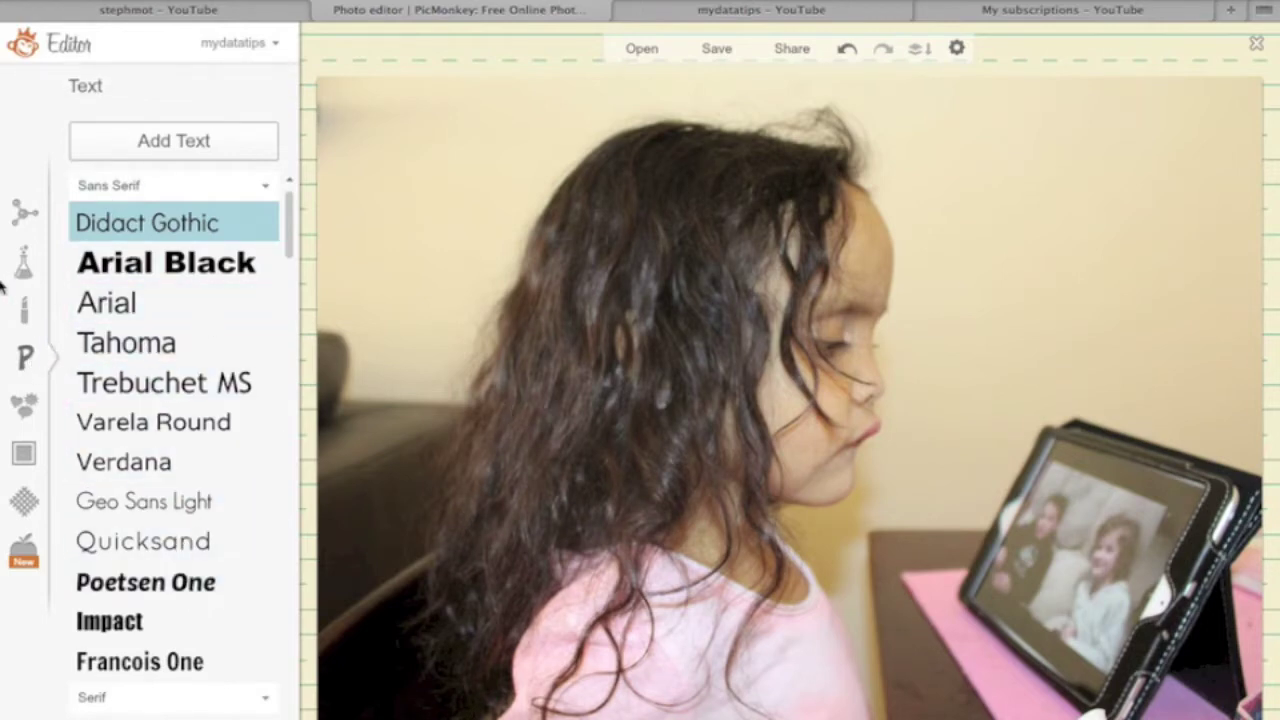
click(289, 240)
drag(289, 240, 294, 320)
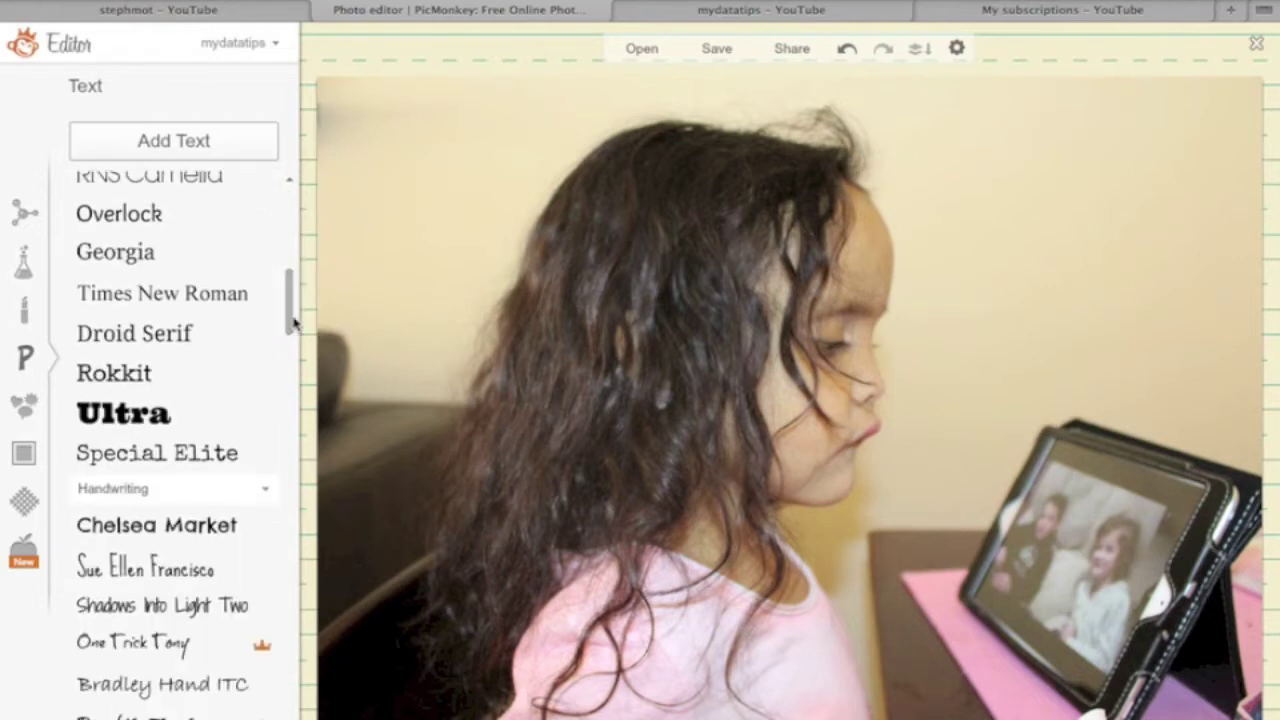
click(203, 538)
click(156, 141)
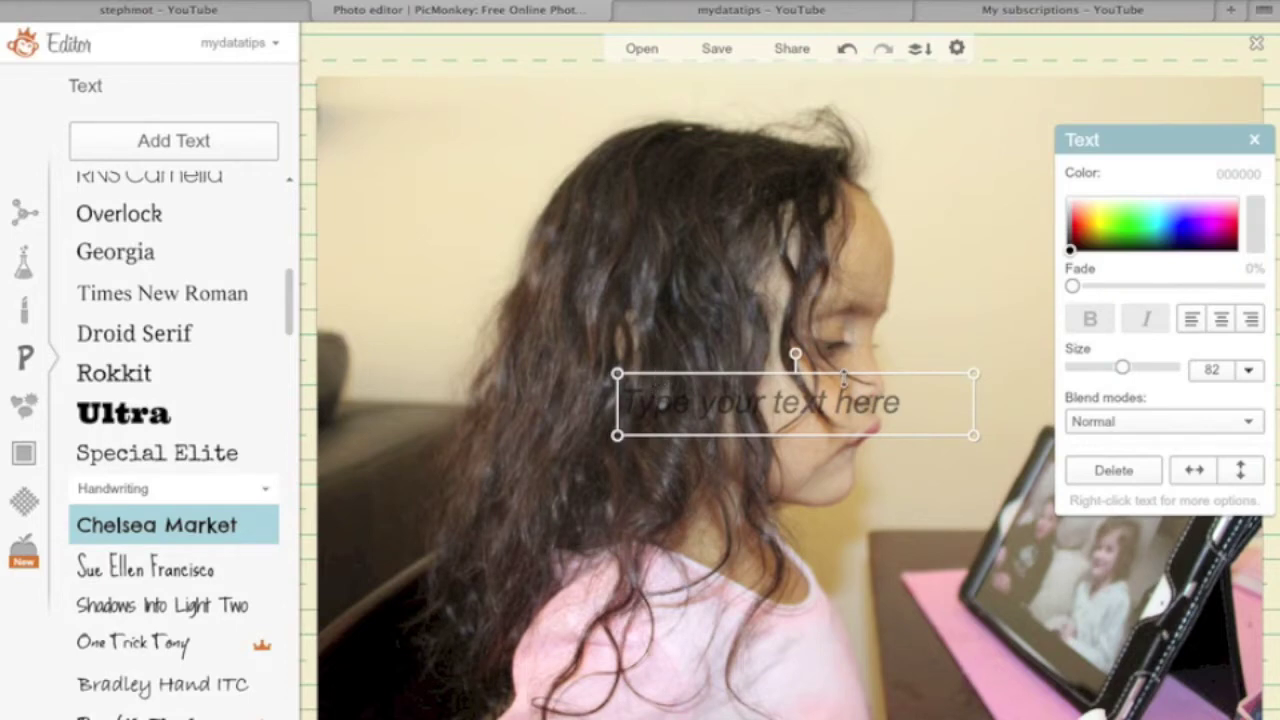
drag(887, 405, 623, 180)
Step: Enter 'VLOG #2: Youtube obsessed!' in the text box, then select the whole caption
click(585, 178)
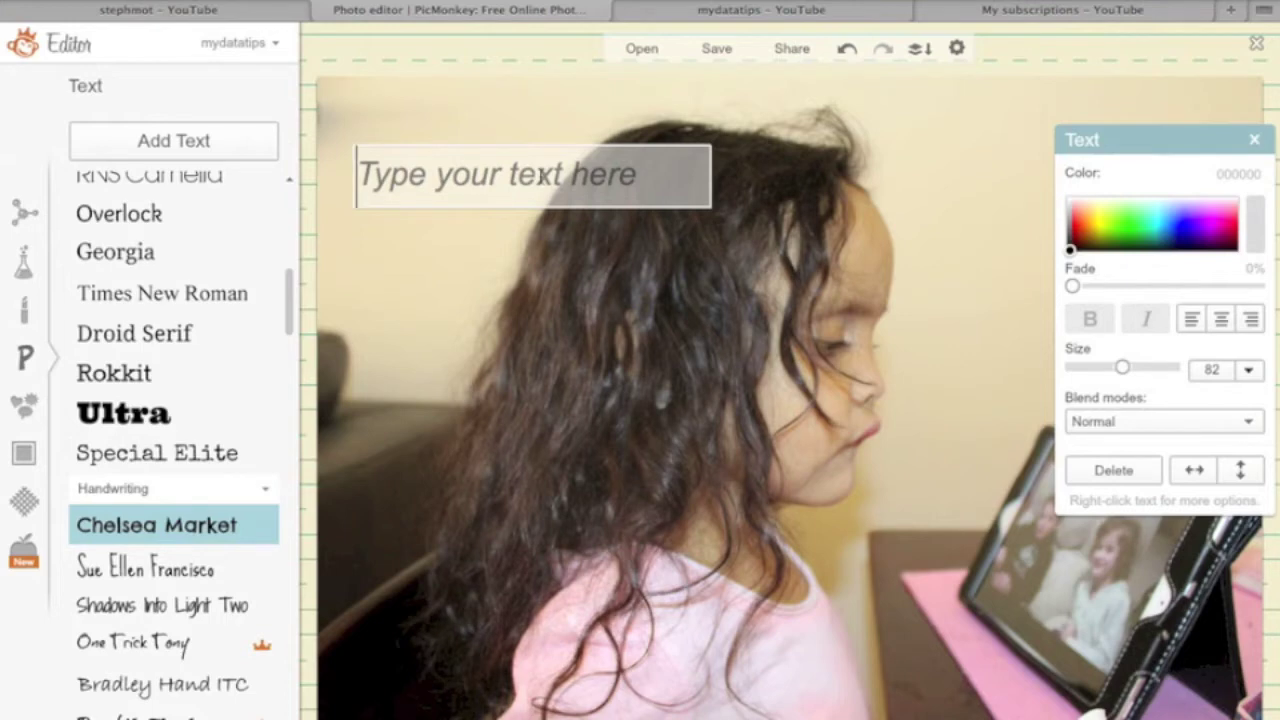
text(VL)
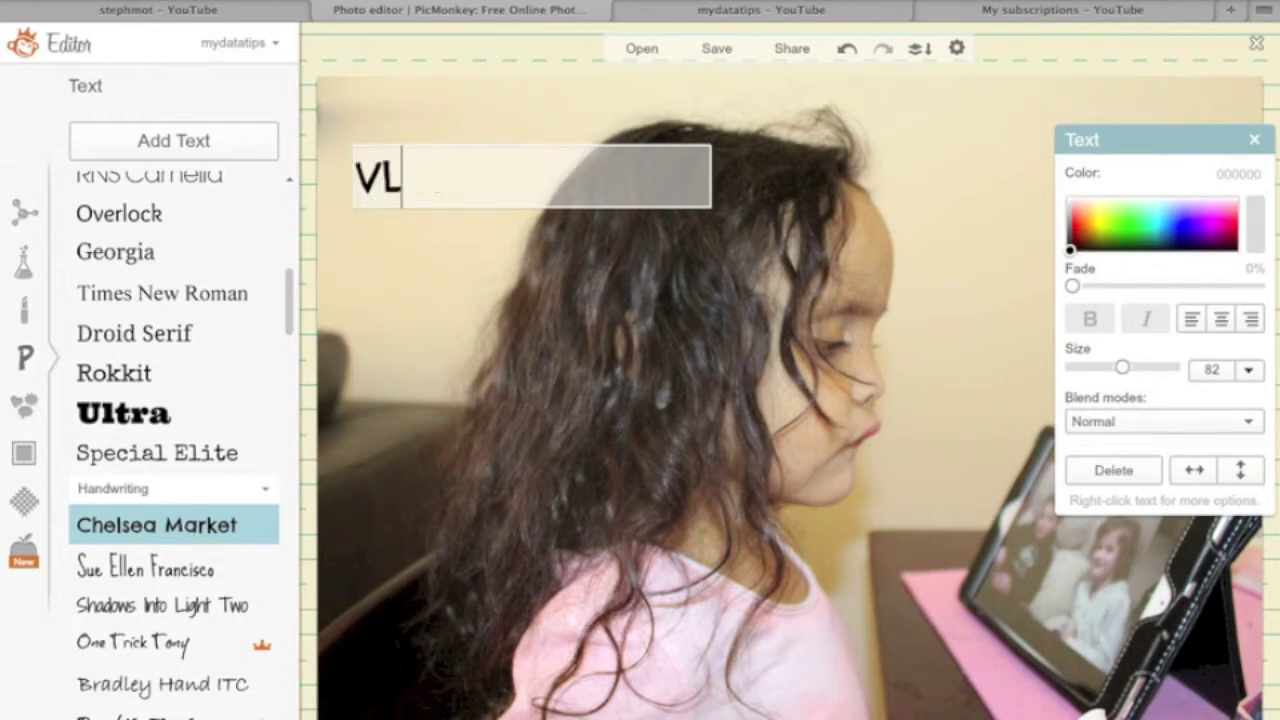
text(OG #2)
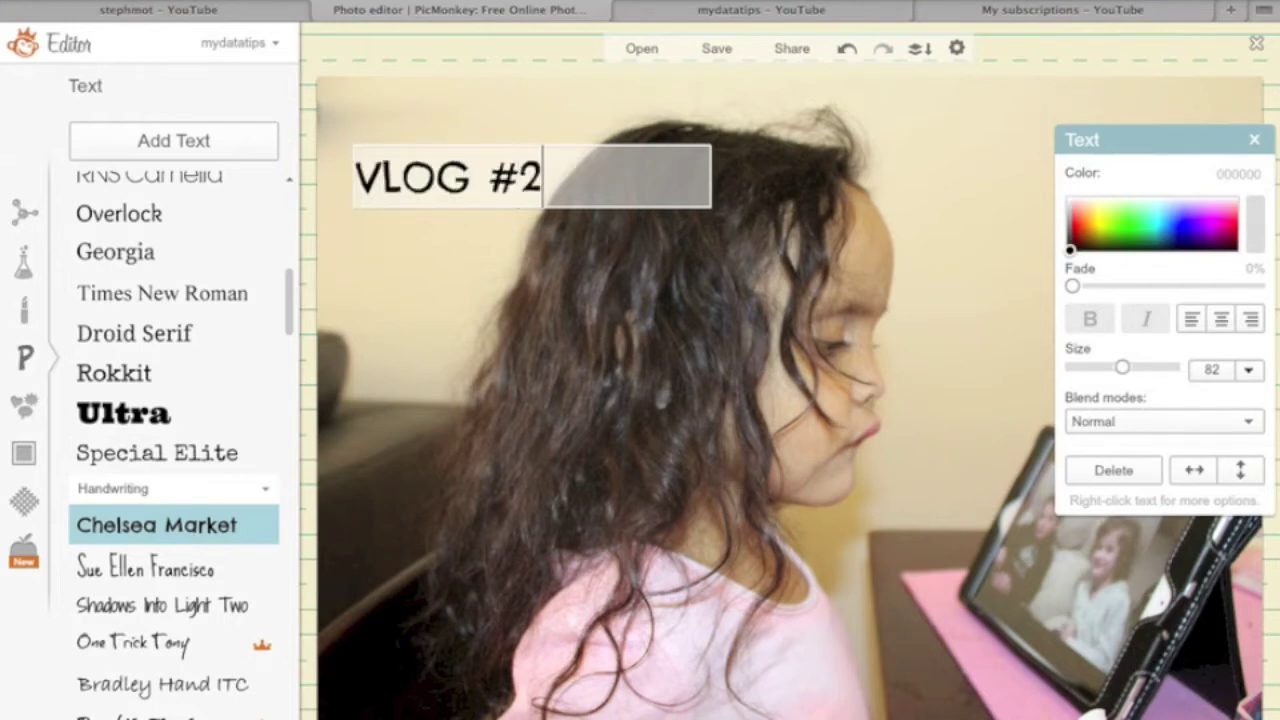
text(: Youtub)
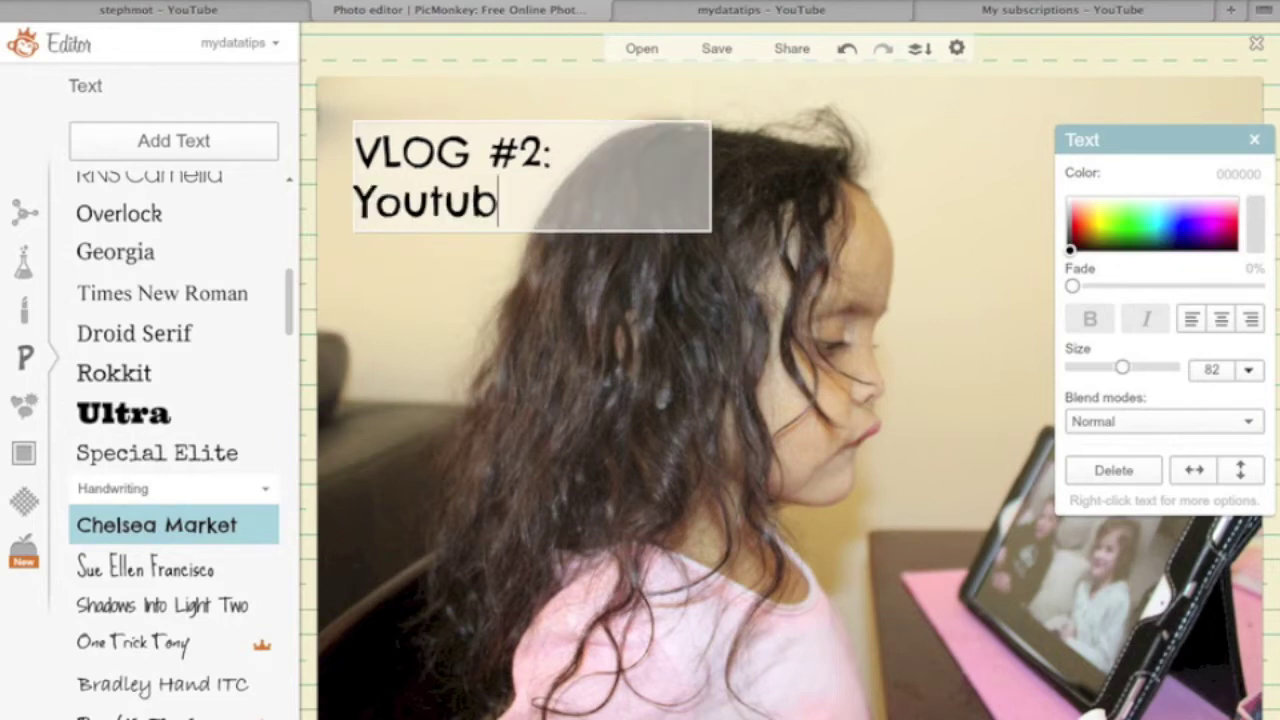
text(e obses)
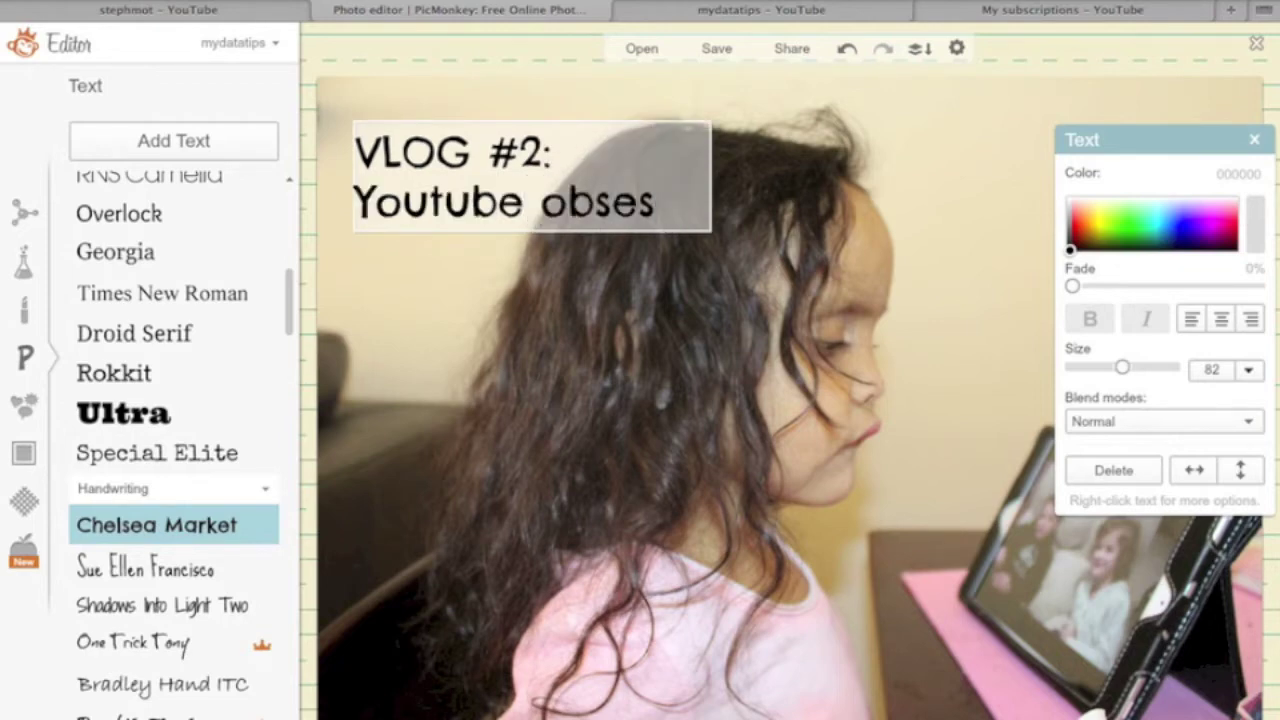
text(sed!)
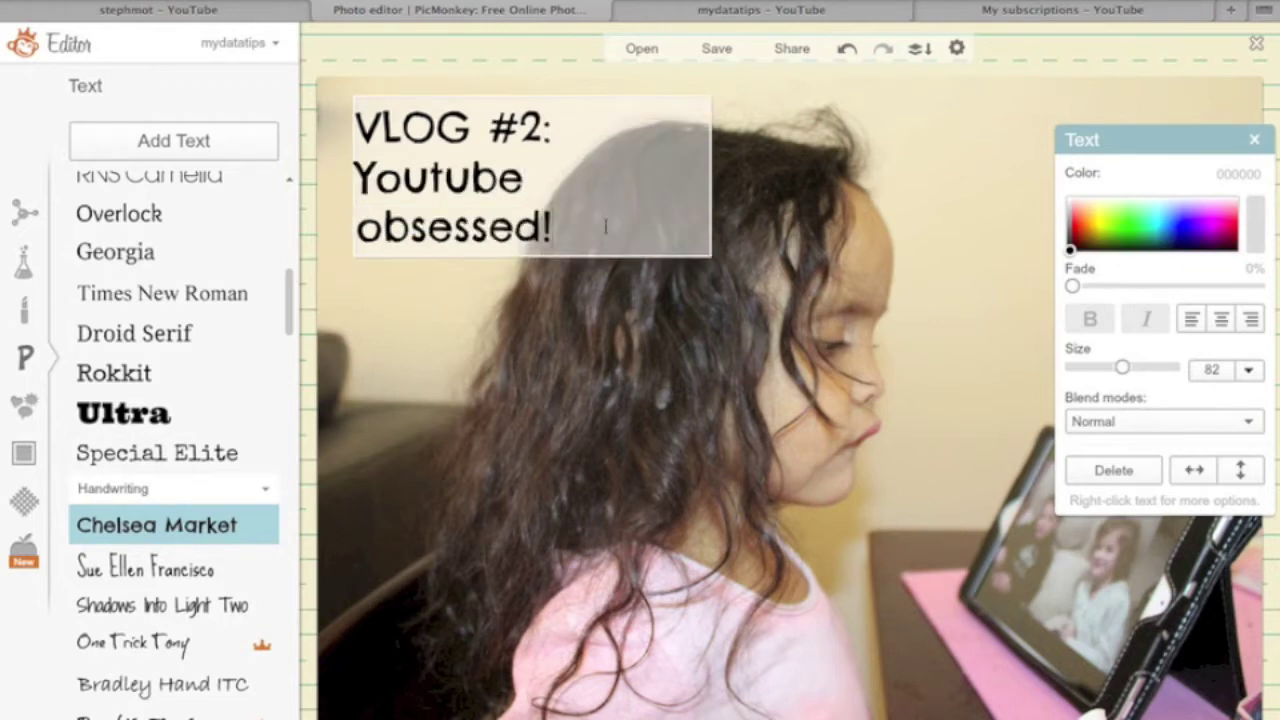
click(605, 226)
drag(605, 226, 357, 131)
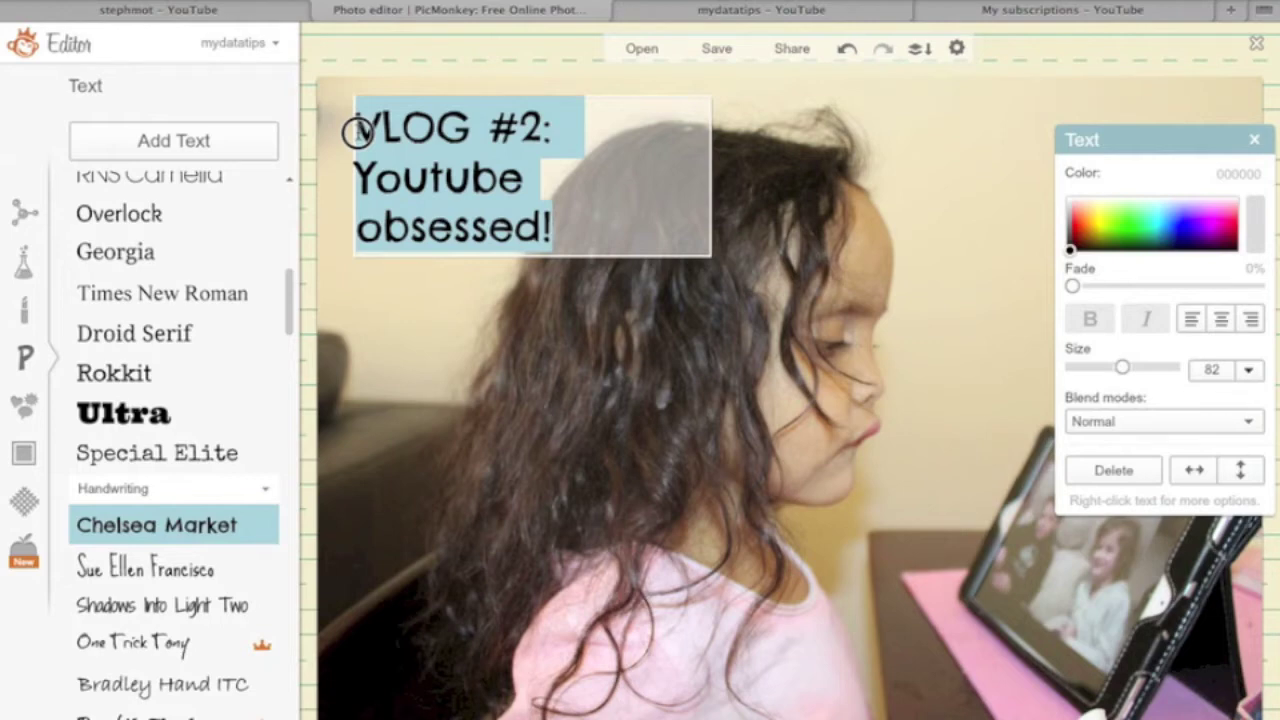
Step: Enlarge the caption to size 103 and recolour it bright magenta (e738ff)
drag(1145, 141, 897, 94)
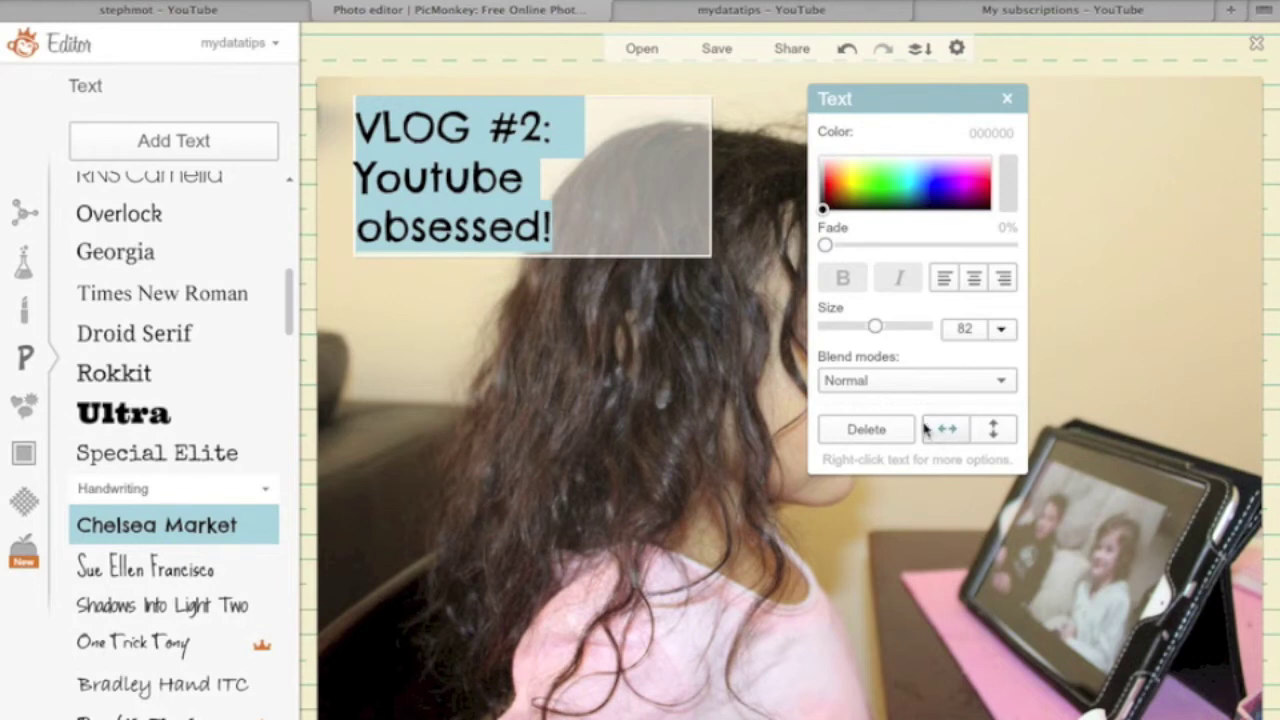
click(877, 330)
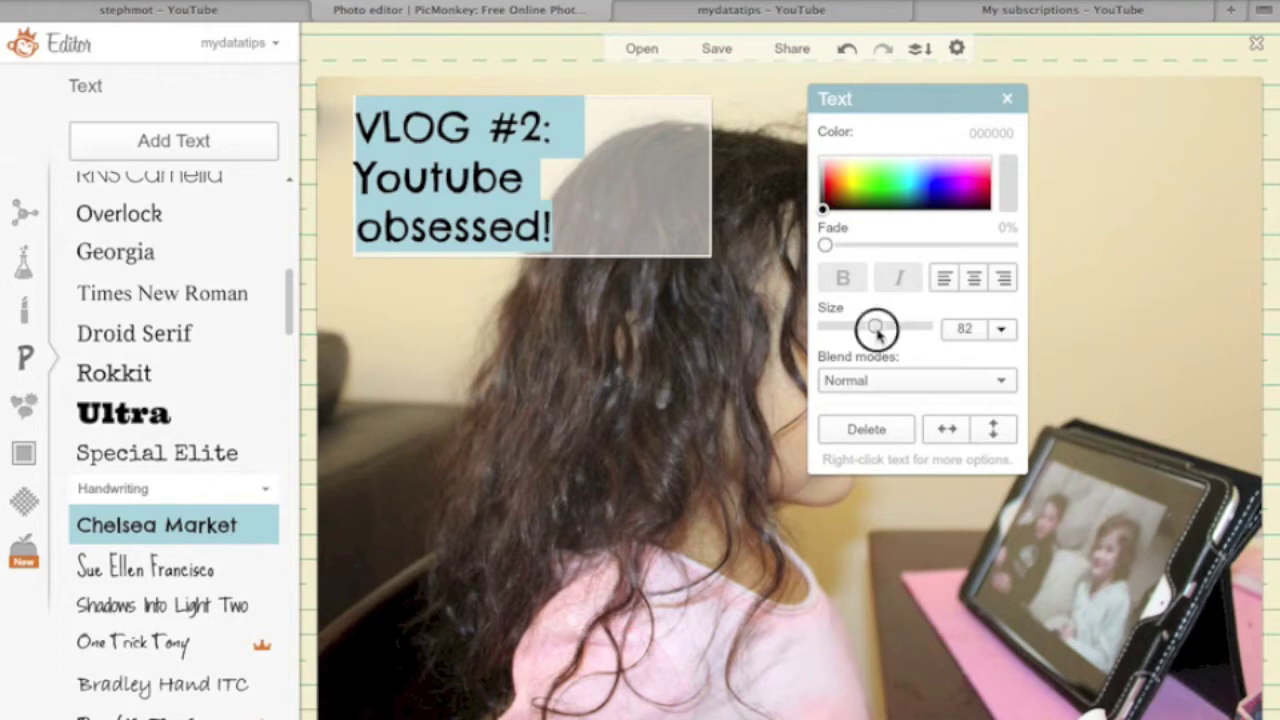
mouse_move(877, 330)
mouse_down()
mouse_move(829, 326)
mouse_move(897, 333)
mouse_move(812, 326)
mouse_move(885, 336)
mouse_up()
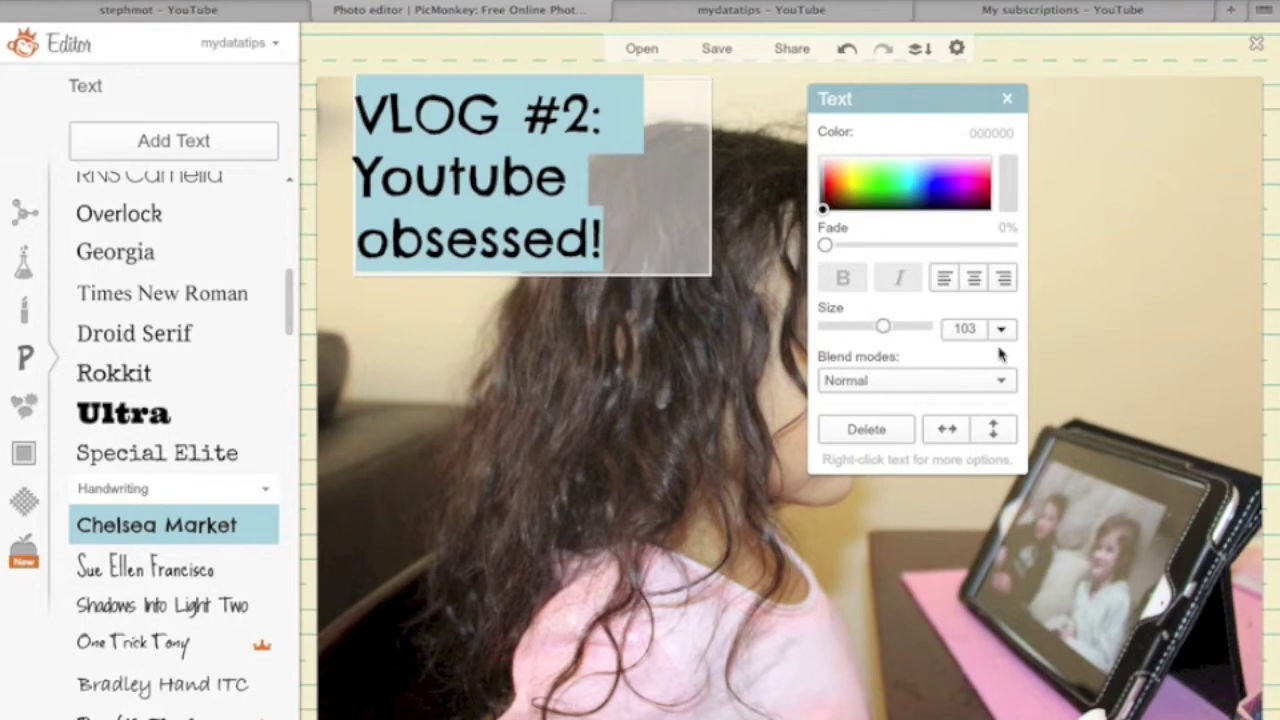
click(824, 210)
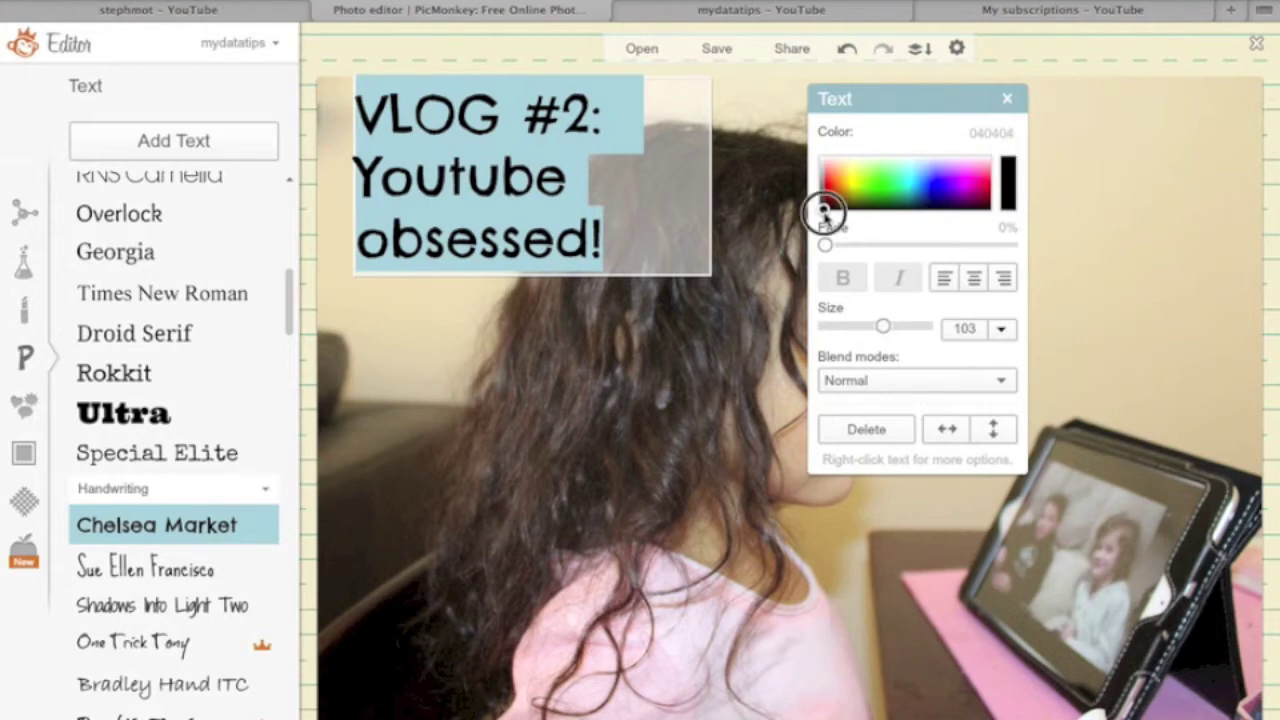
mouse_move(824, 210)
mouse_down()
mouse_move(877, 191)
mouse_move(857, 188)
mouse_move(920, 184)
mouse_move(940, 200)
mouse_move(961, 182)
mouse_up()
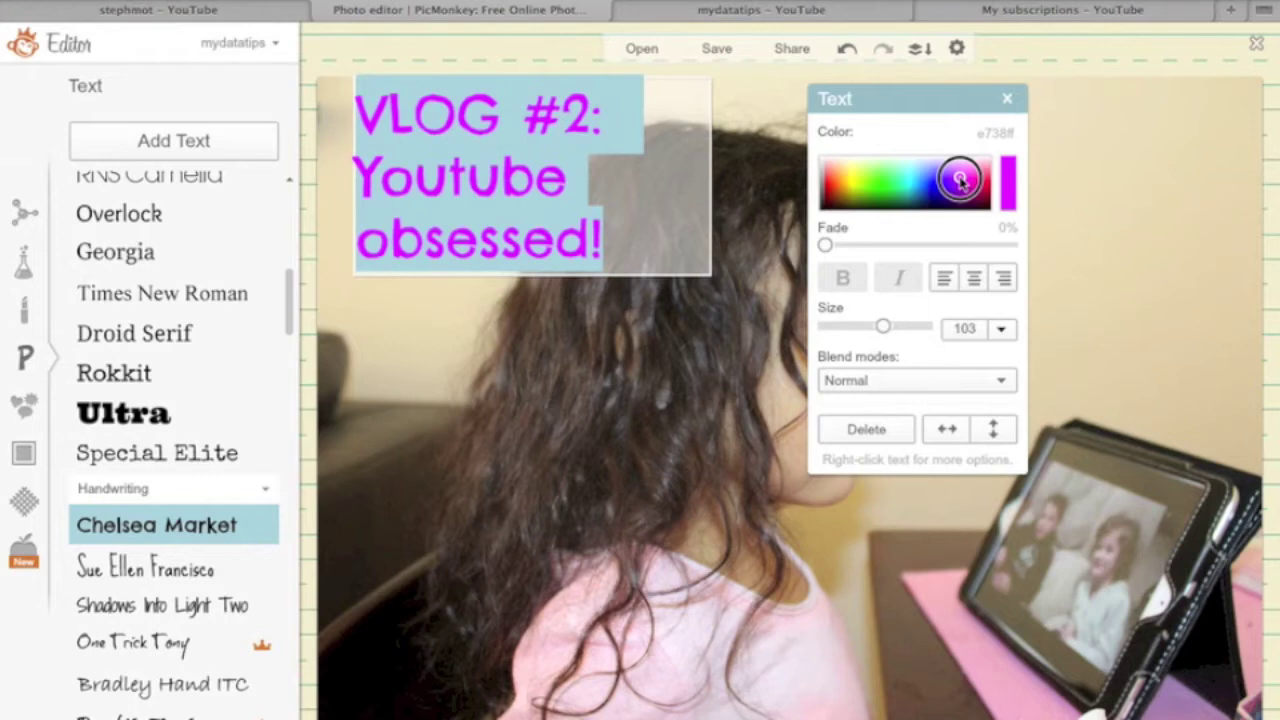
Step: Fade the pink caption to 29% and centre-align its lines
drag(960, 180, 960, 178)
drag(825, 248, 1012, 258)
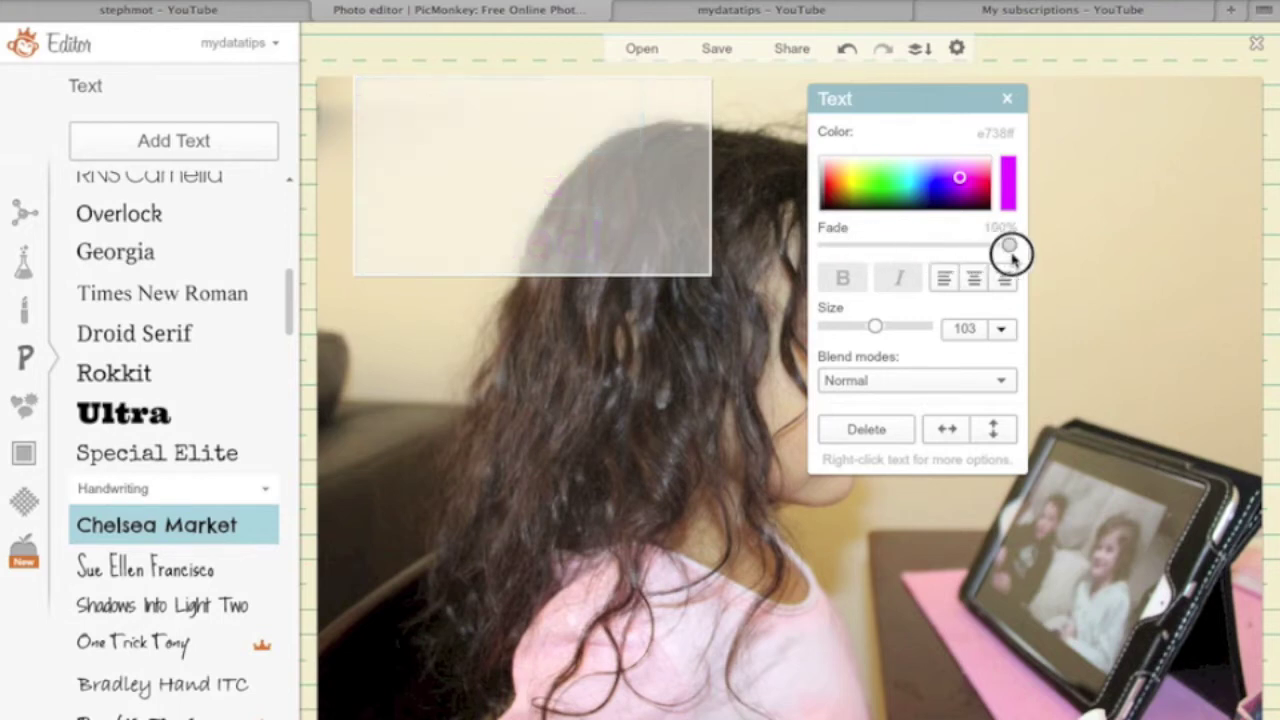
drag(1012, 258, 824, 241)
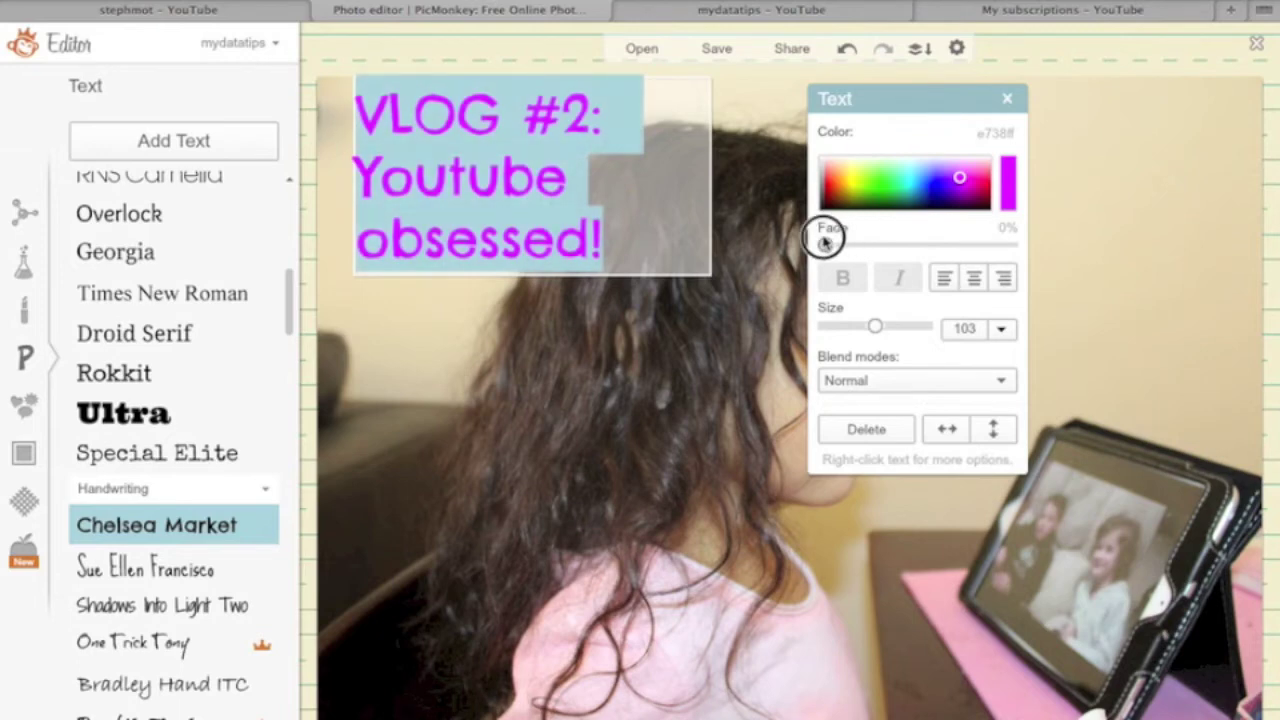
drag(824, 241, 880, 246)
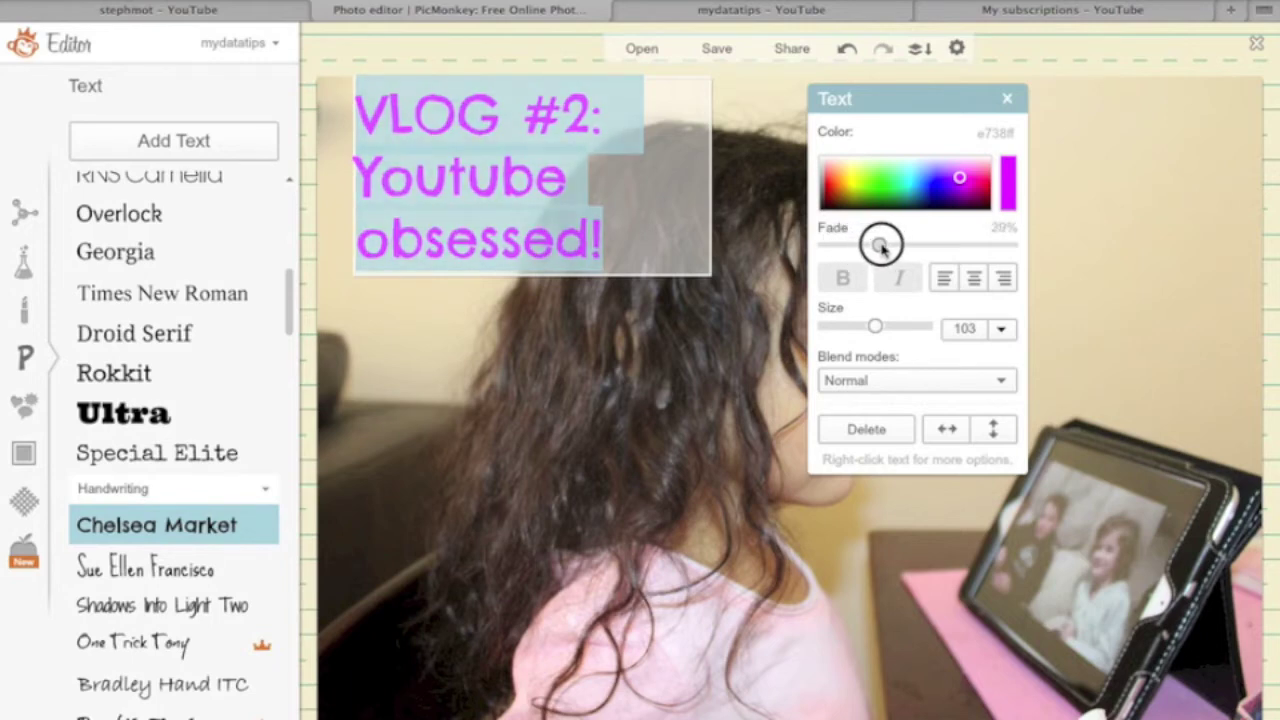
drag(880, 246, 880, 247)
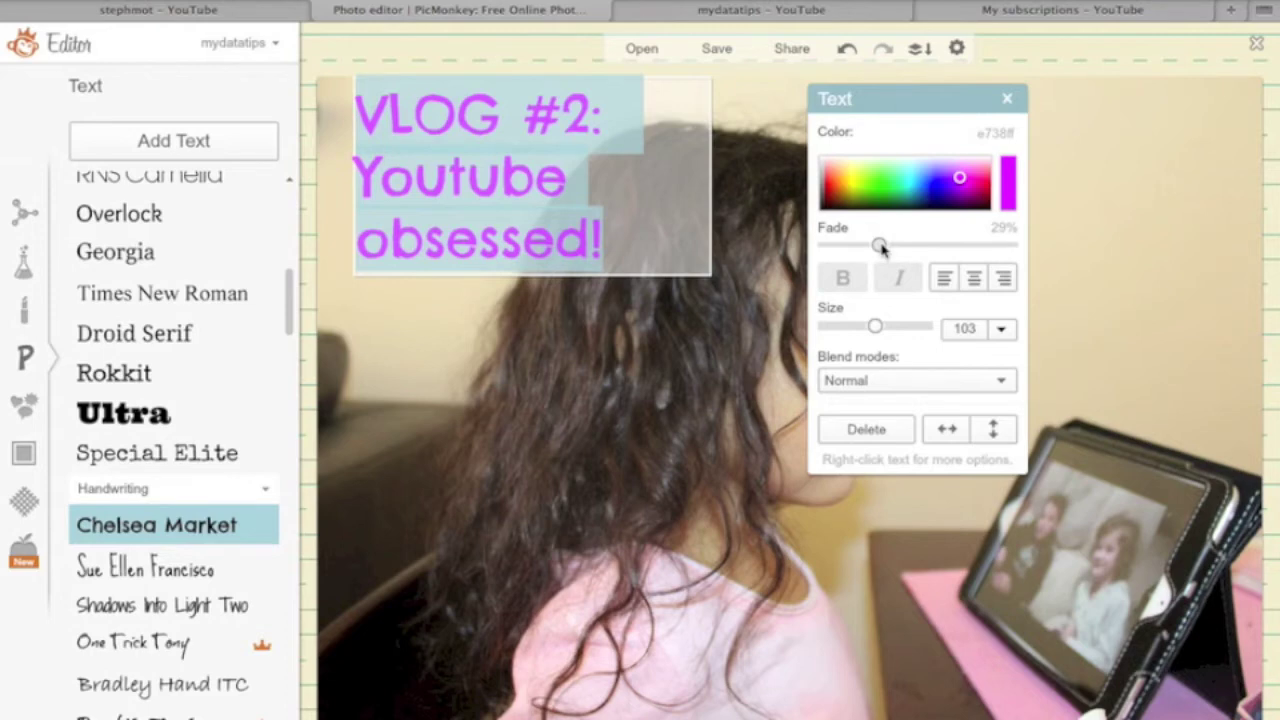
click(974, 280)
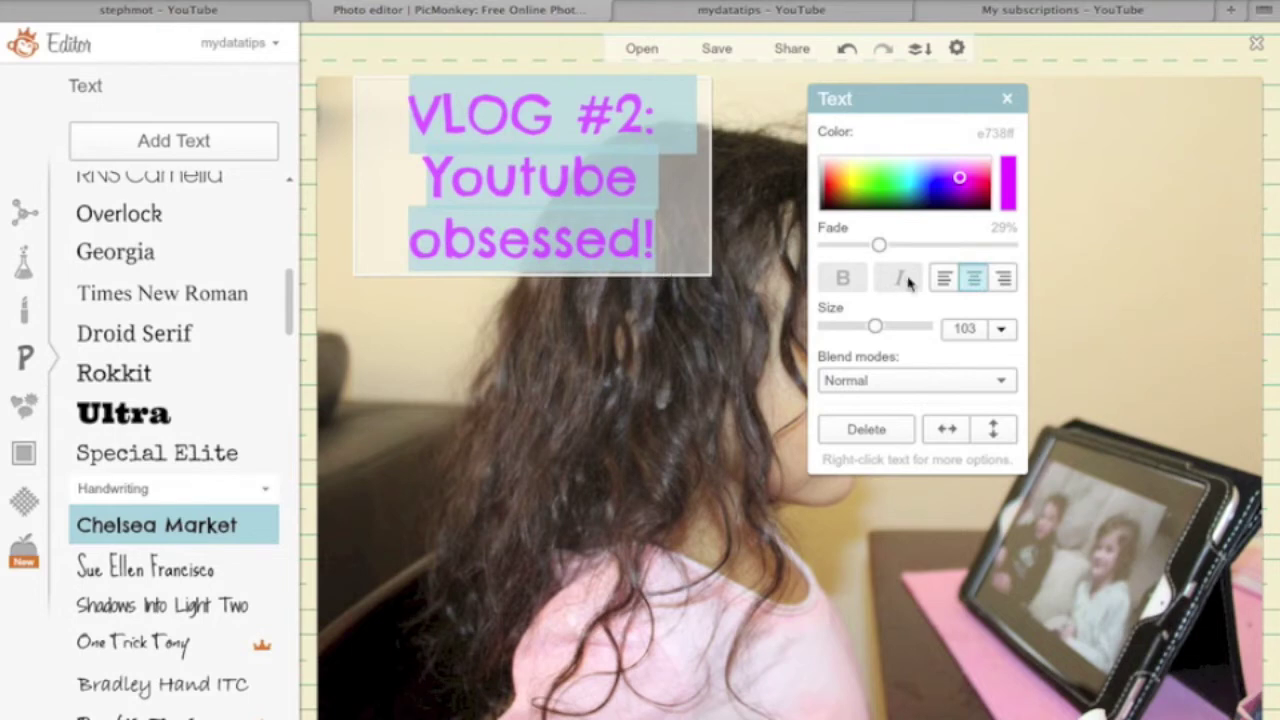
Step: Move the caption to the photo's upper right, above the tablet
click(1072, 147)
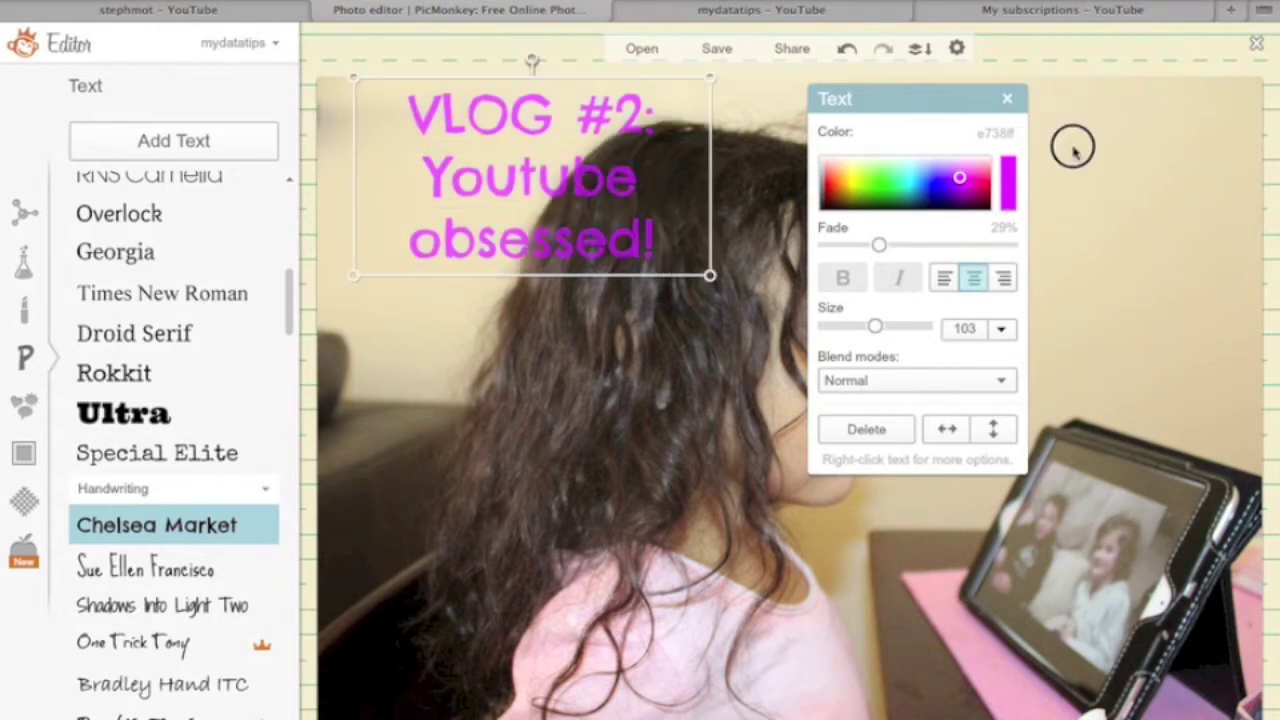
click(1007, 100)
click(630, 515)
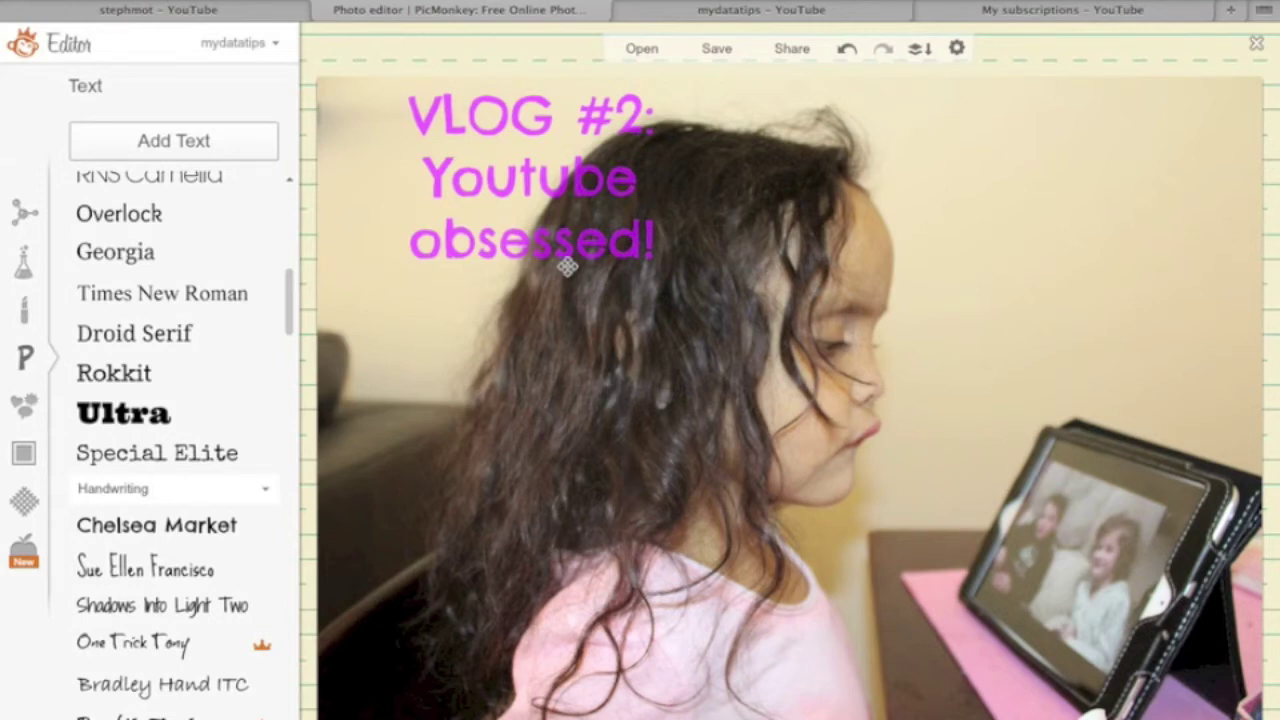
click(551, 185)
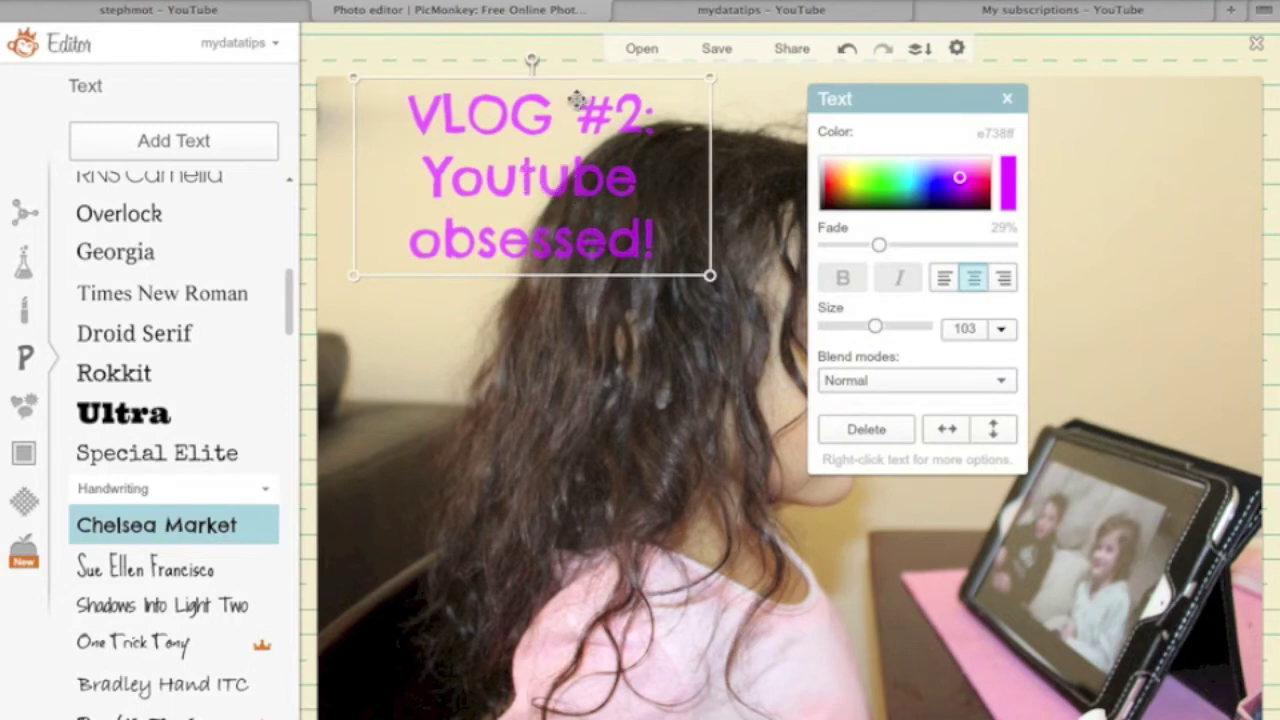
drag(600, 122, 1115, 137)
click(1088, 370)
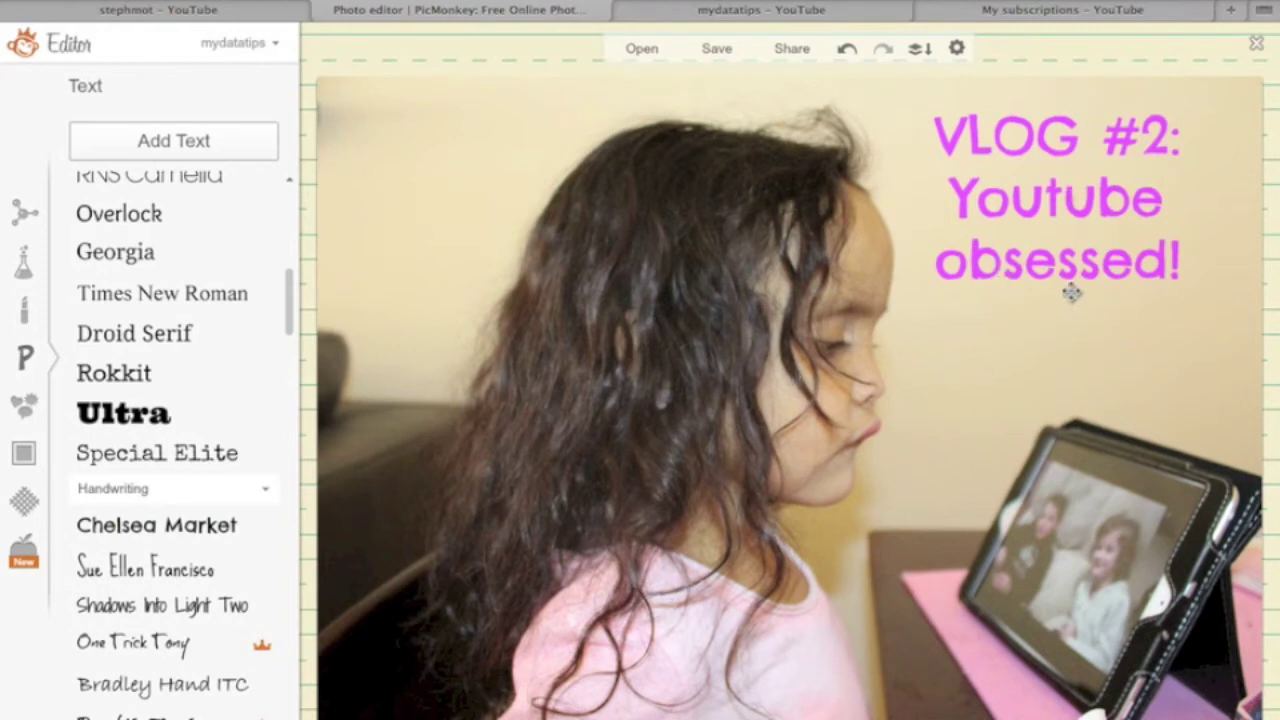
click(26, 418)
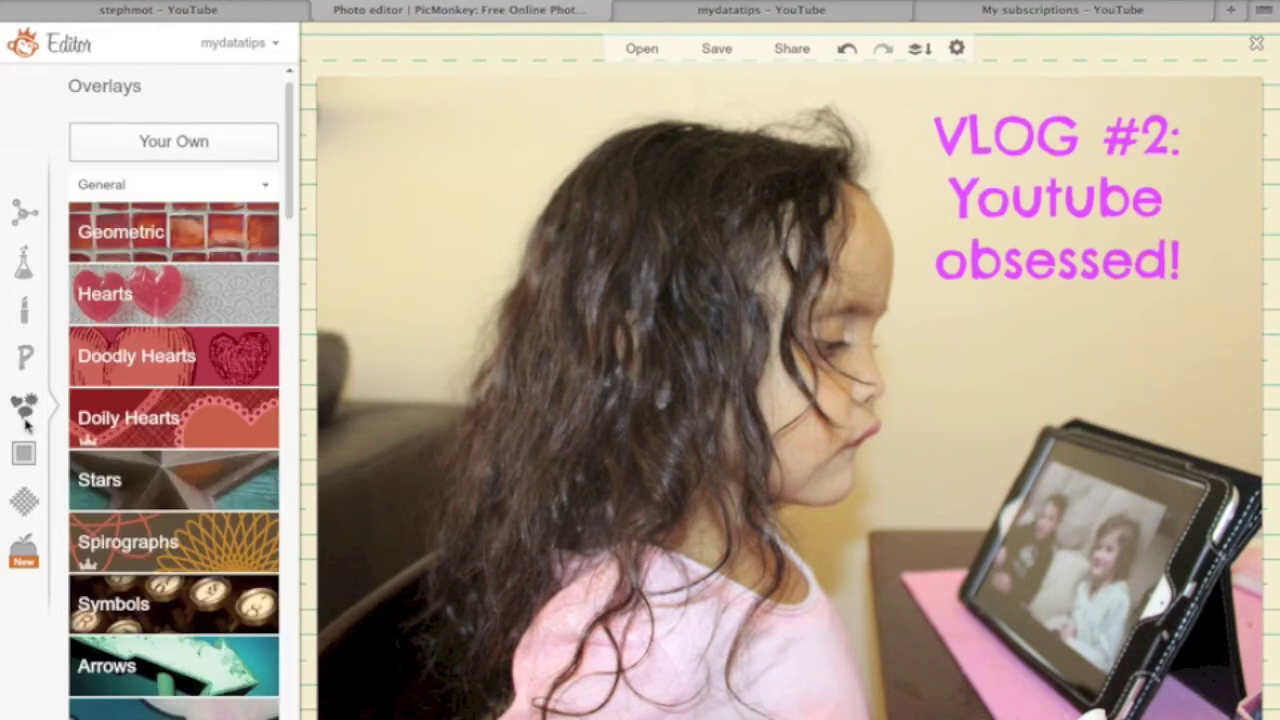
Step: Add an outlined red heart from the Doodly Hearts overlays to the photo
click(207, 313)
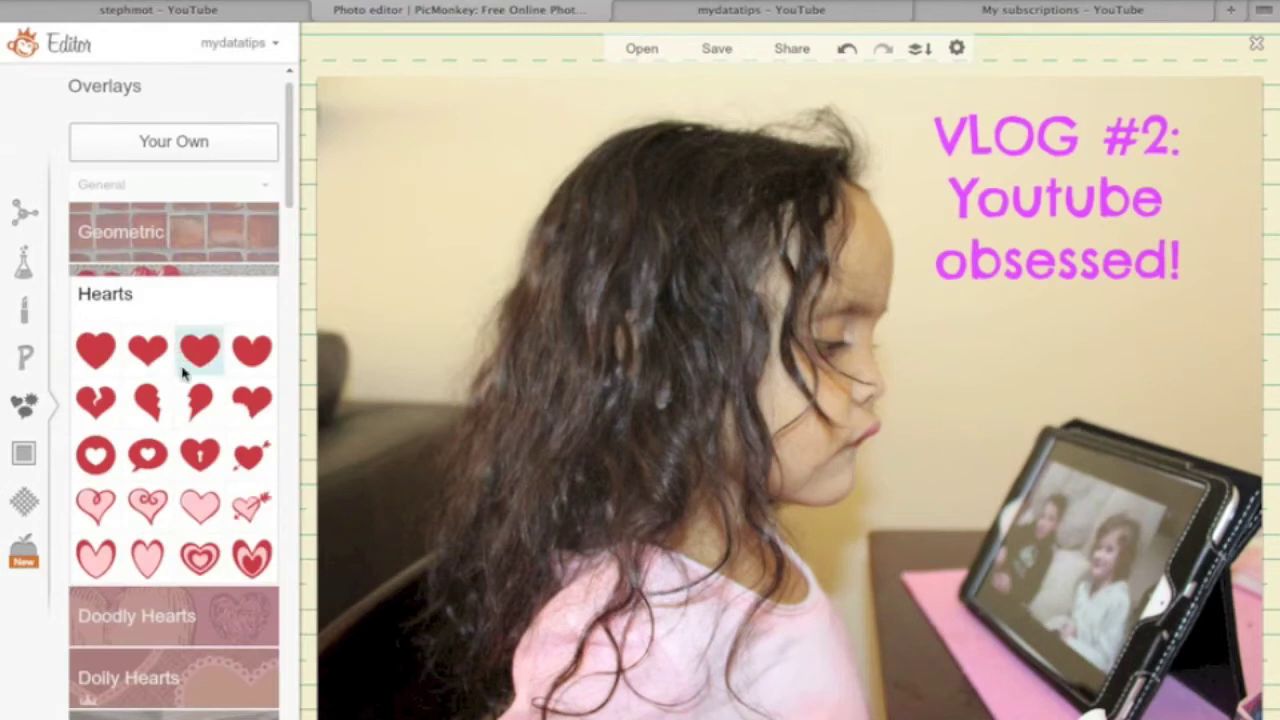
click(249, 262)
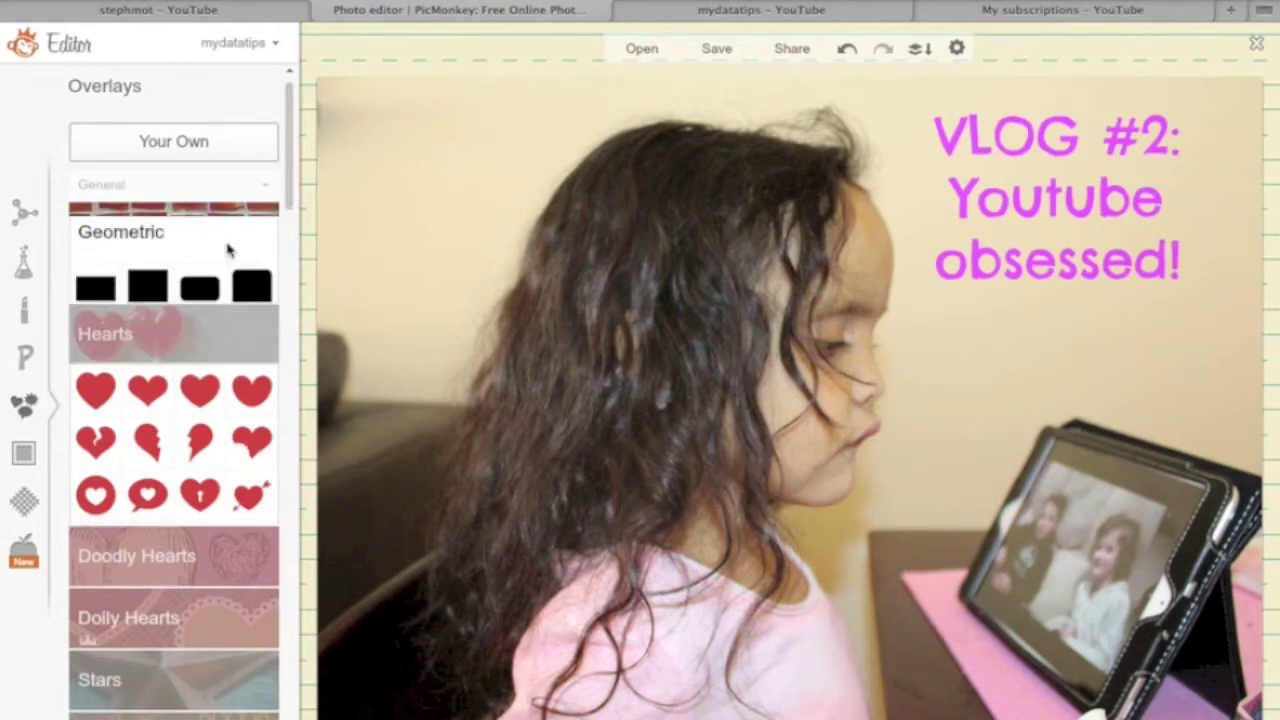
click(215, 462)
drag(289, 194, 289, 258)
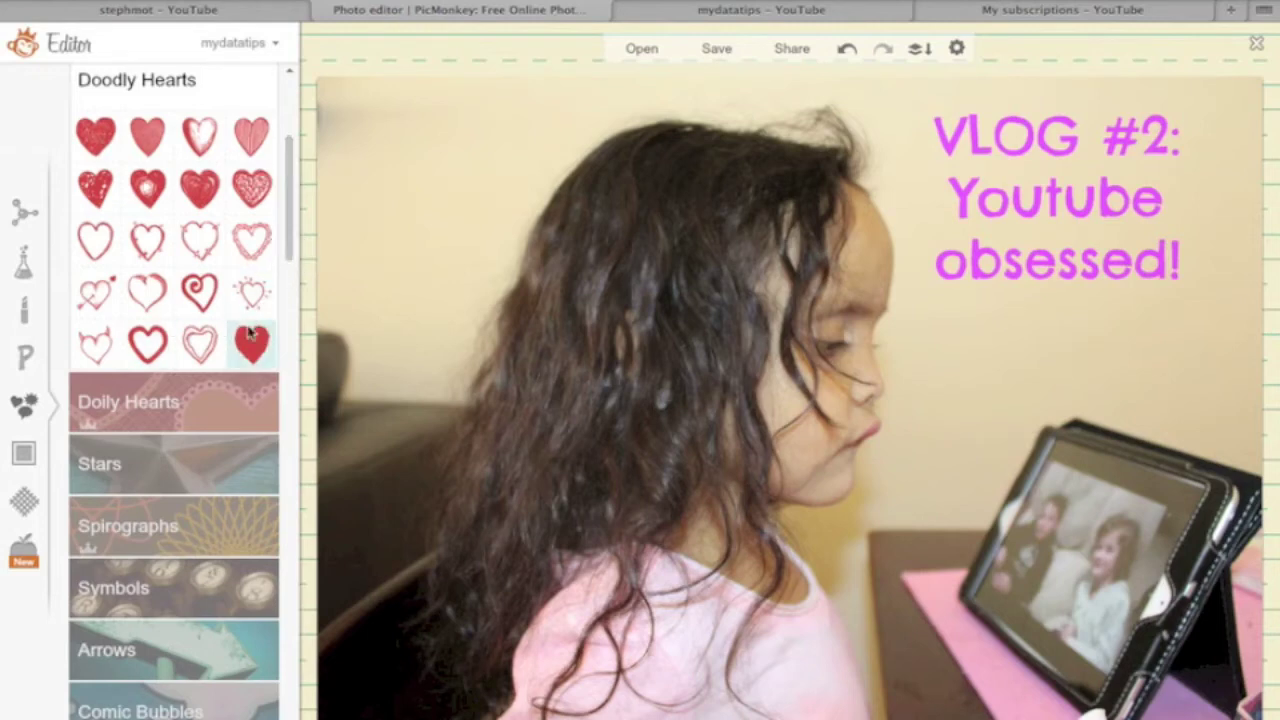
click(253, 296)
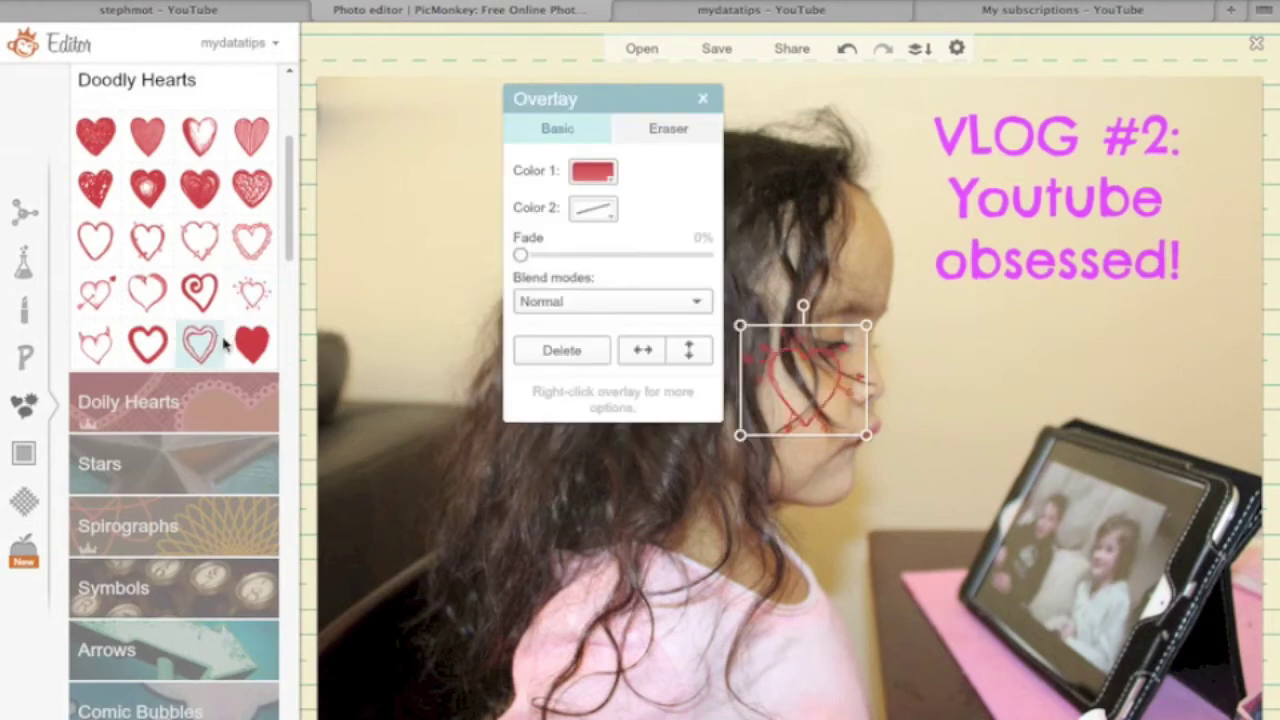
click(210, 343)
click(207, 346)
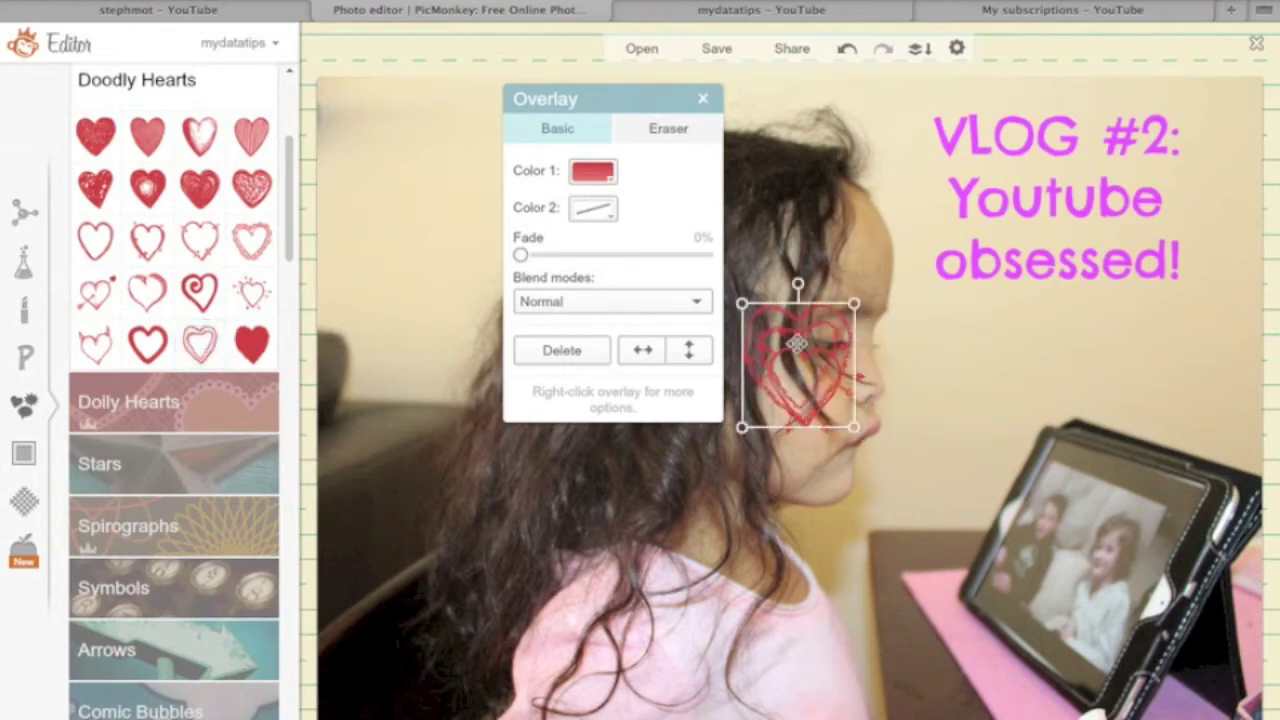
Step: Move the outlined heart below the caption and delete the arrow heart on the girl's face
drag(828, 330, 1112, 368)
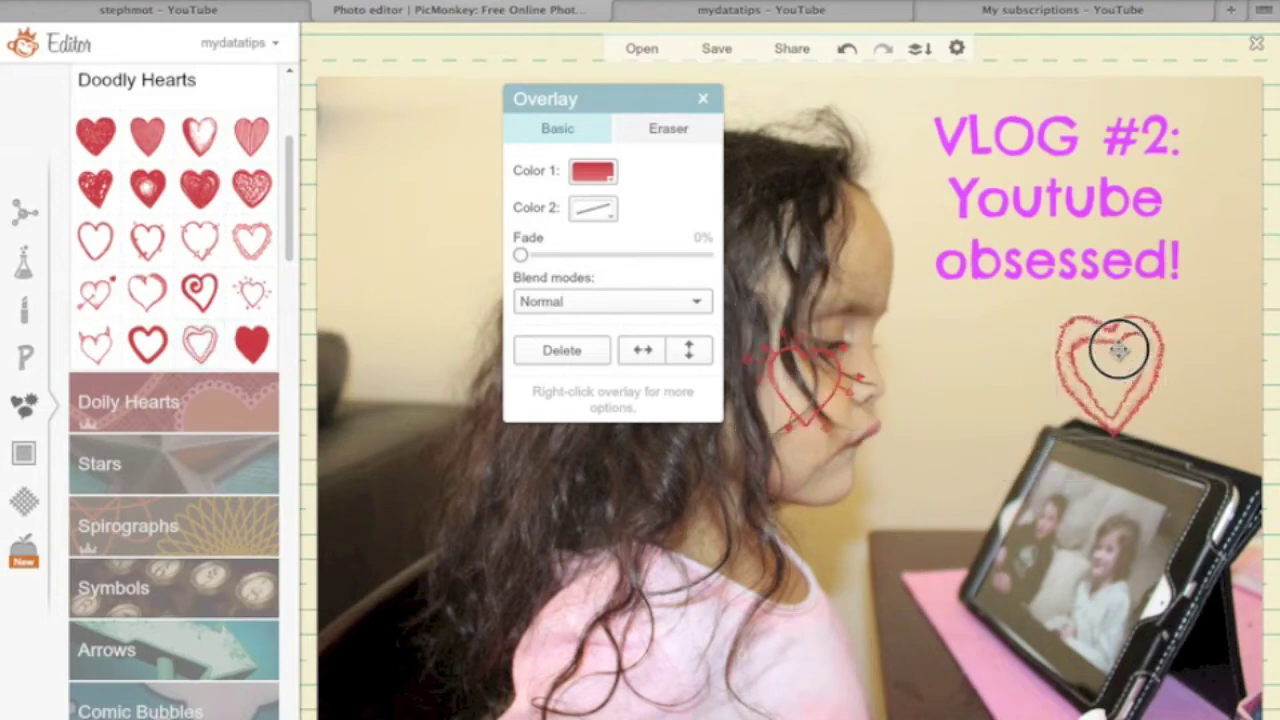
click(785, 370)
key(Delete)
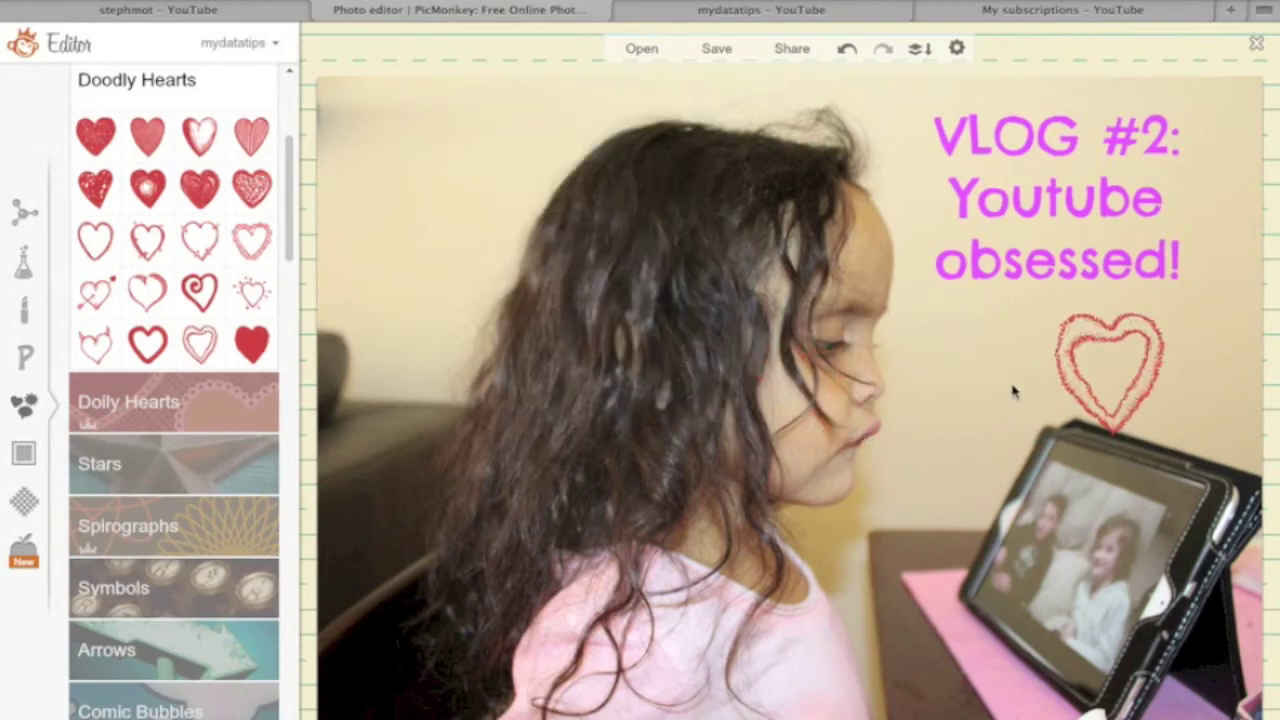
Step: Nudge the heart under the caption and enlarge it
click(1040, 355)
drag(1040, 355, 990, 345)
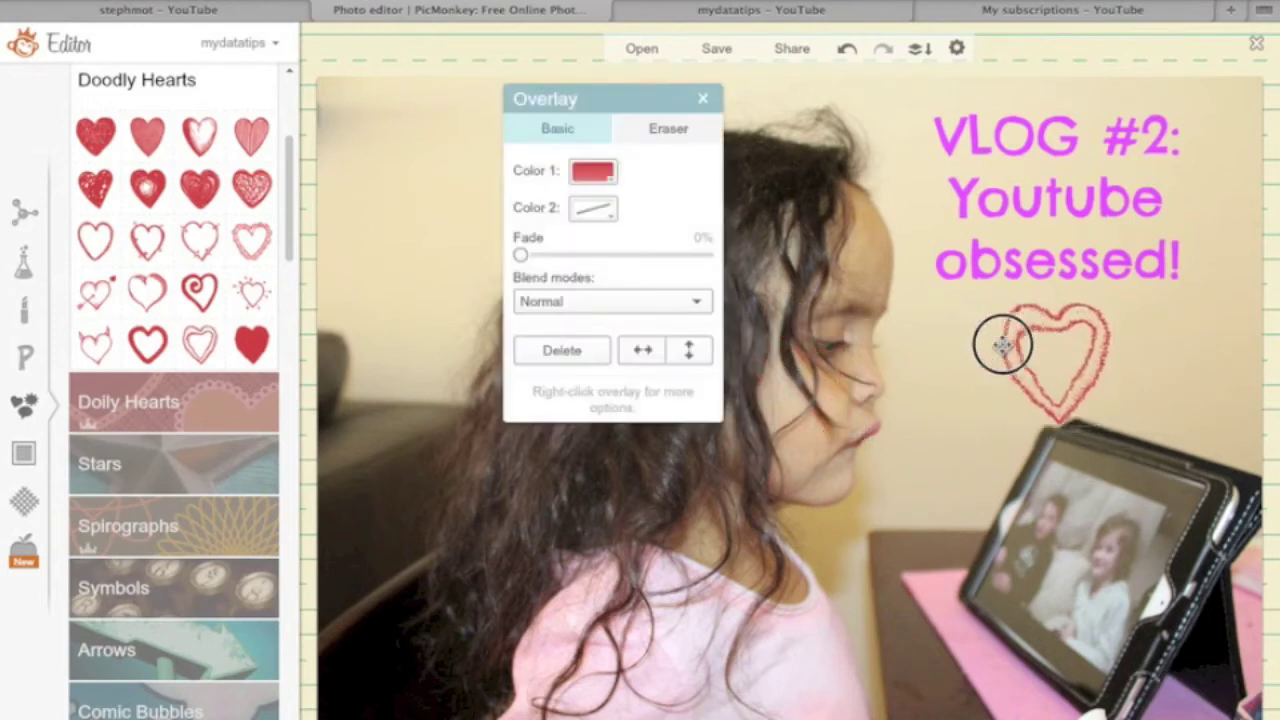
drag(1097, 422, 1178, 498)
Step: Colour the heart purple with a 23% fade, keeping Normal blend mode
click(607, 181)
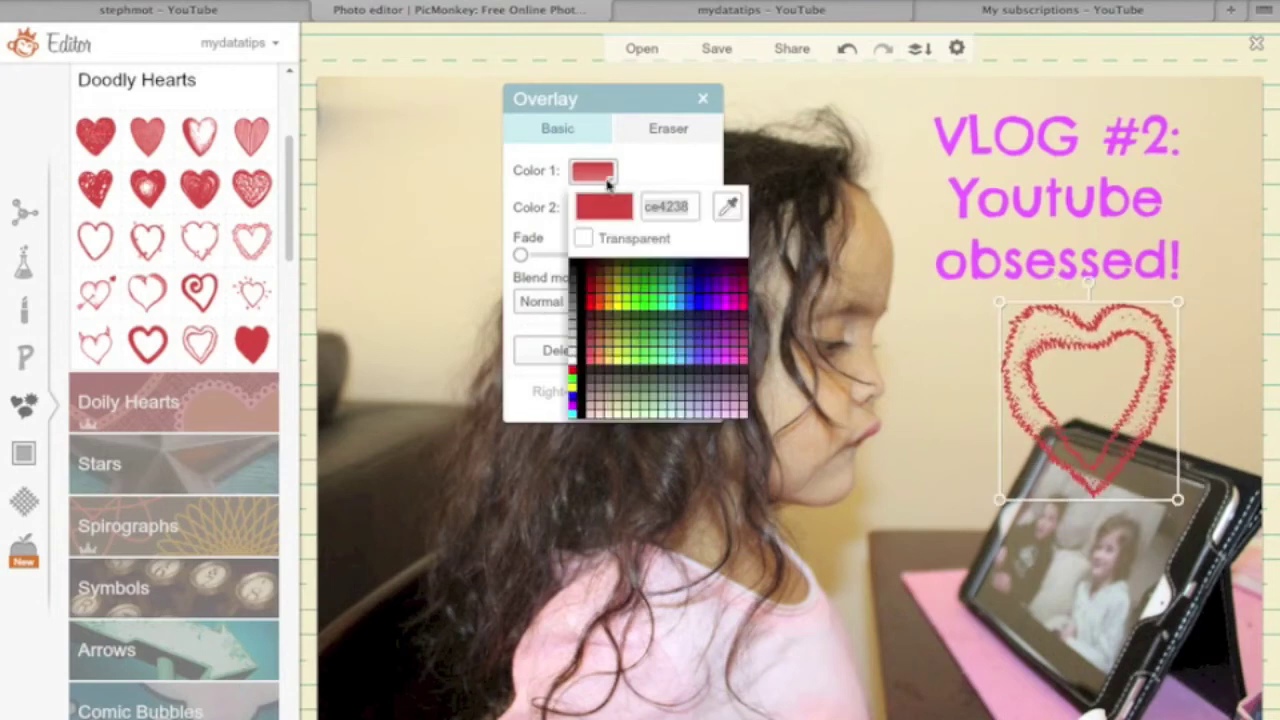
mouse_move(720, 295)
mouse_down()
mouse_move(734, 289)
mouse_move(689, 280)
mouse_move(686, 327)
mouse_move(740, 315)
mouse_move(720, 300)
mouse_up()
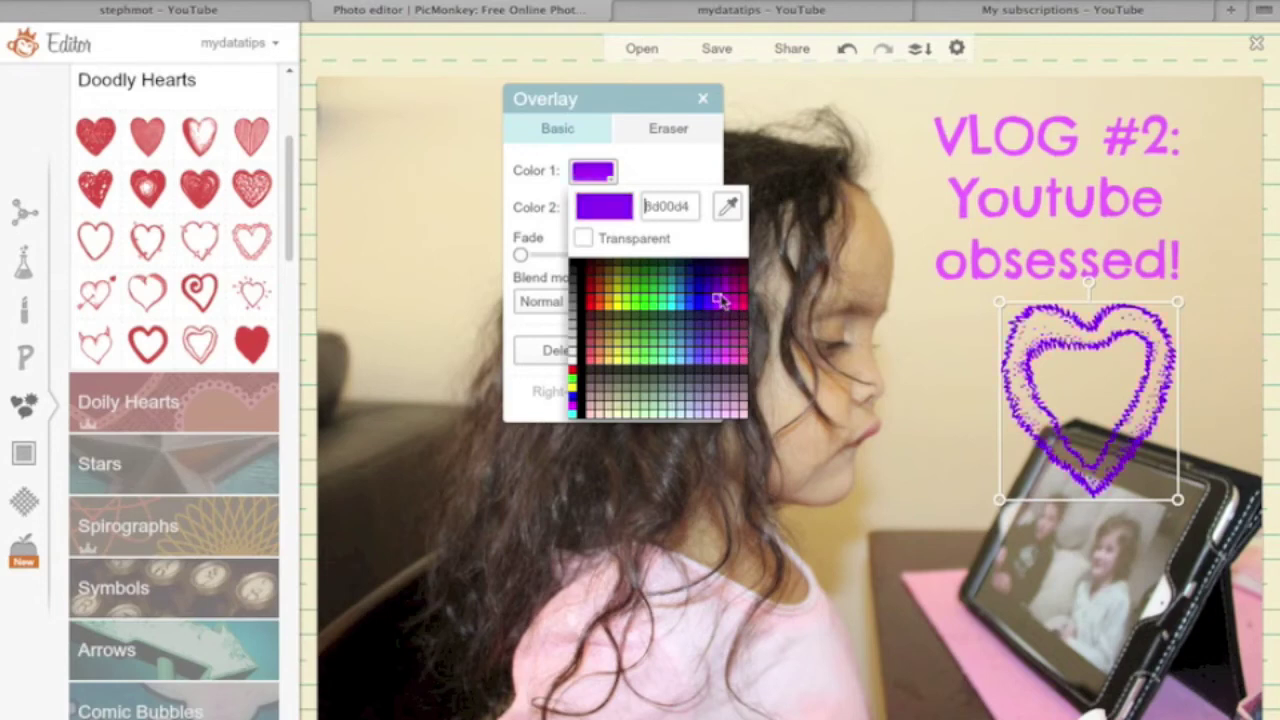
drag(722, 302, 720, 294)
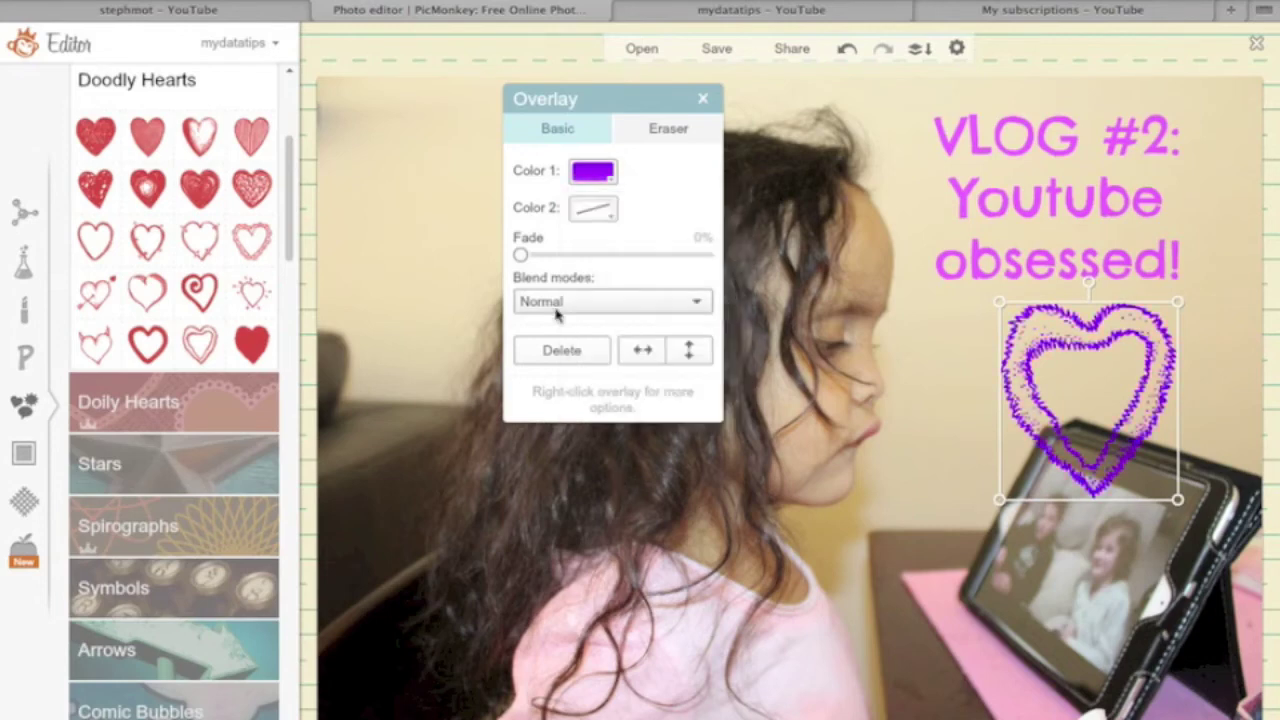
drag(524, 260, 567, 260)
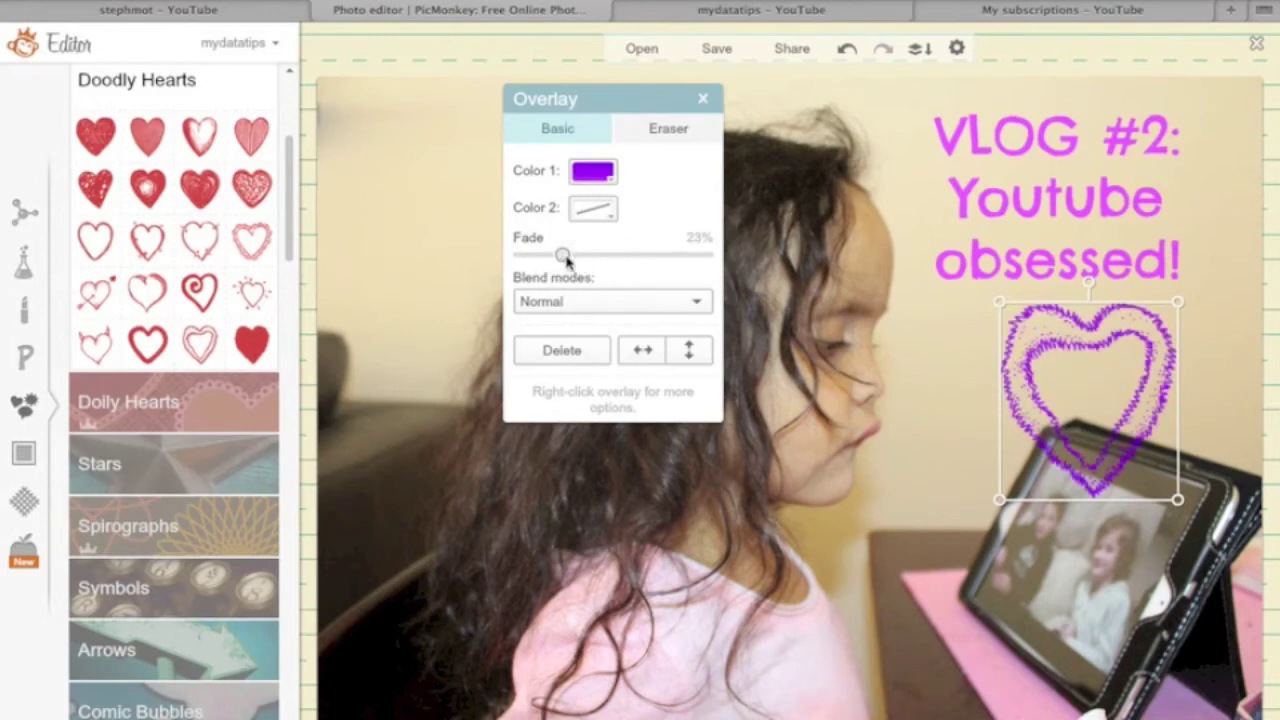
click(597, 305)
click(597, 323)
click(704, 99)
click(24, 453)
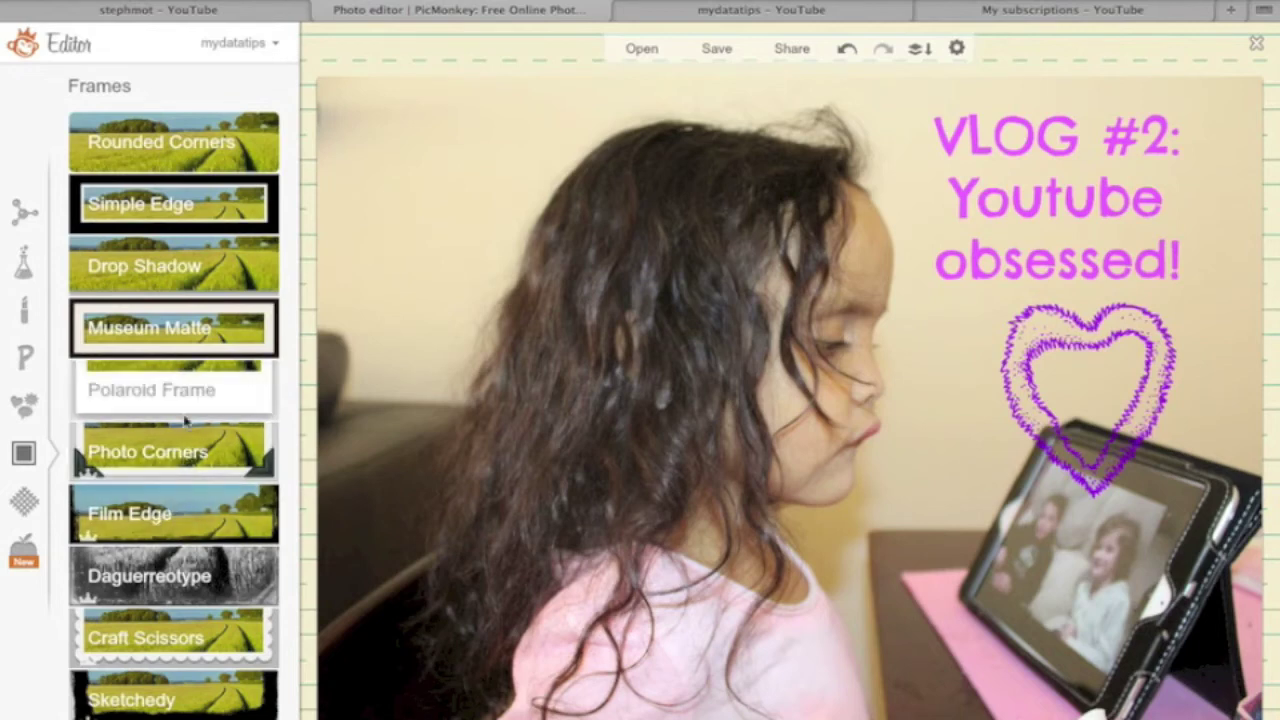
Step: Frame the photo with Photo Corners and bring up the save options
click(188, 458)
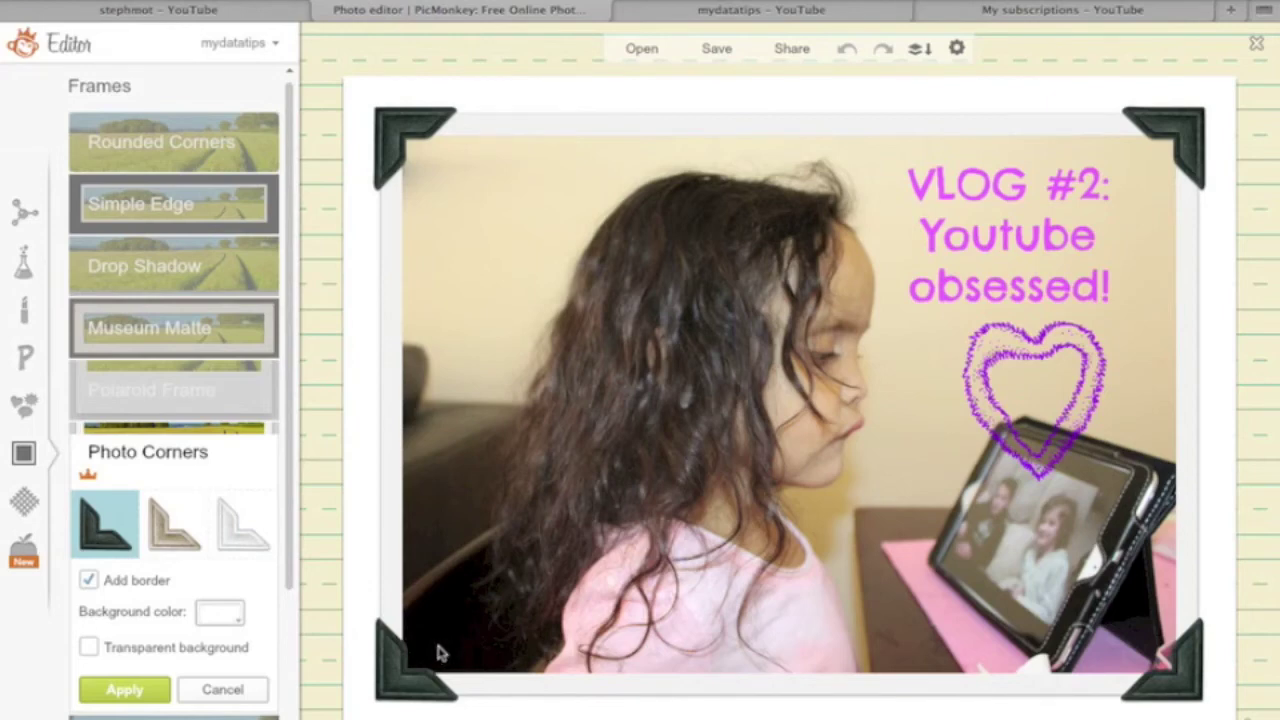
click(718, 52)
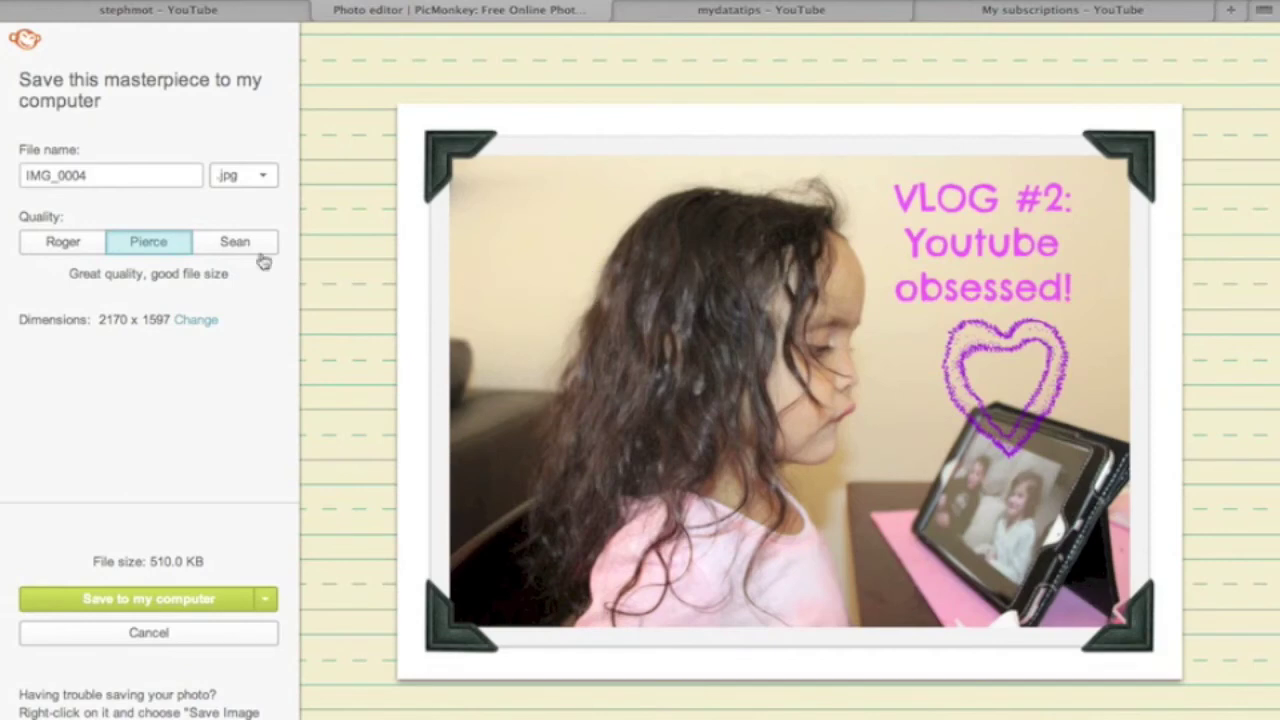
Step: Save the image to the Desktop as Thumbnail_VideoTutorial.jpg at Sean quality
drag(117, 174, 3, 148)
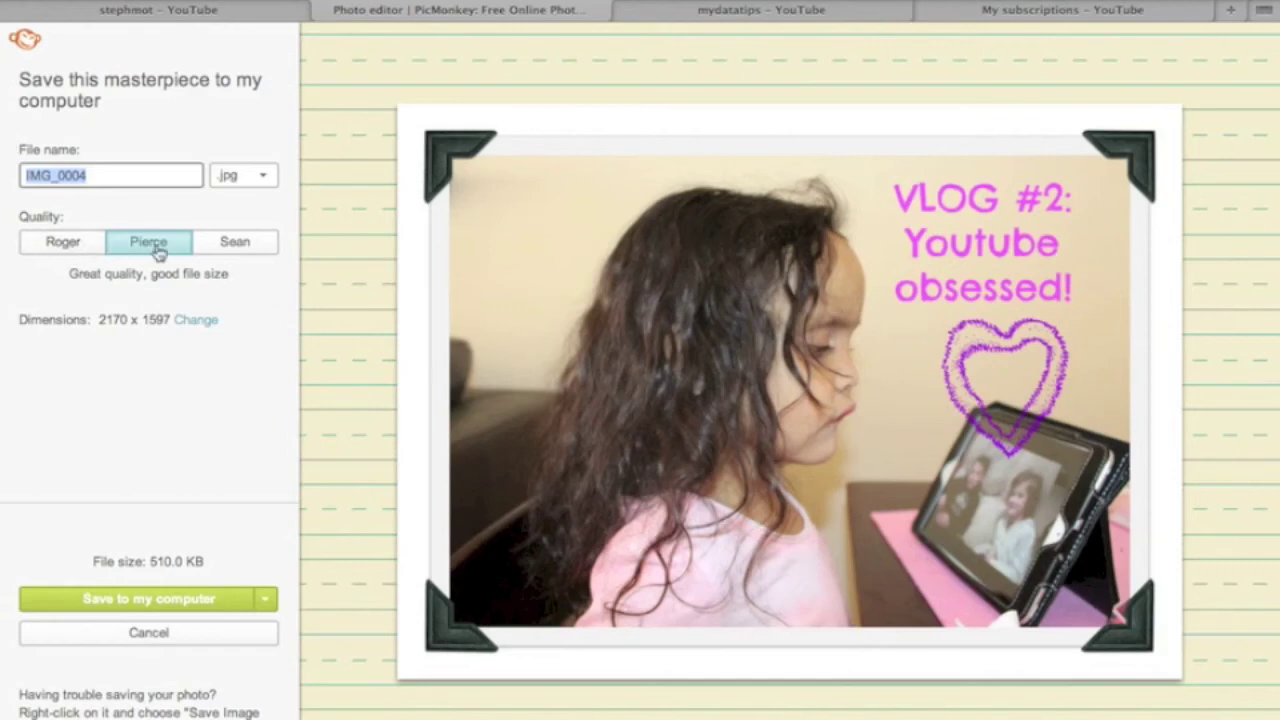
click(233, 247)
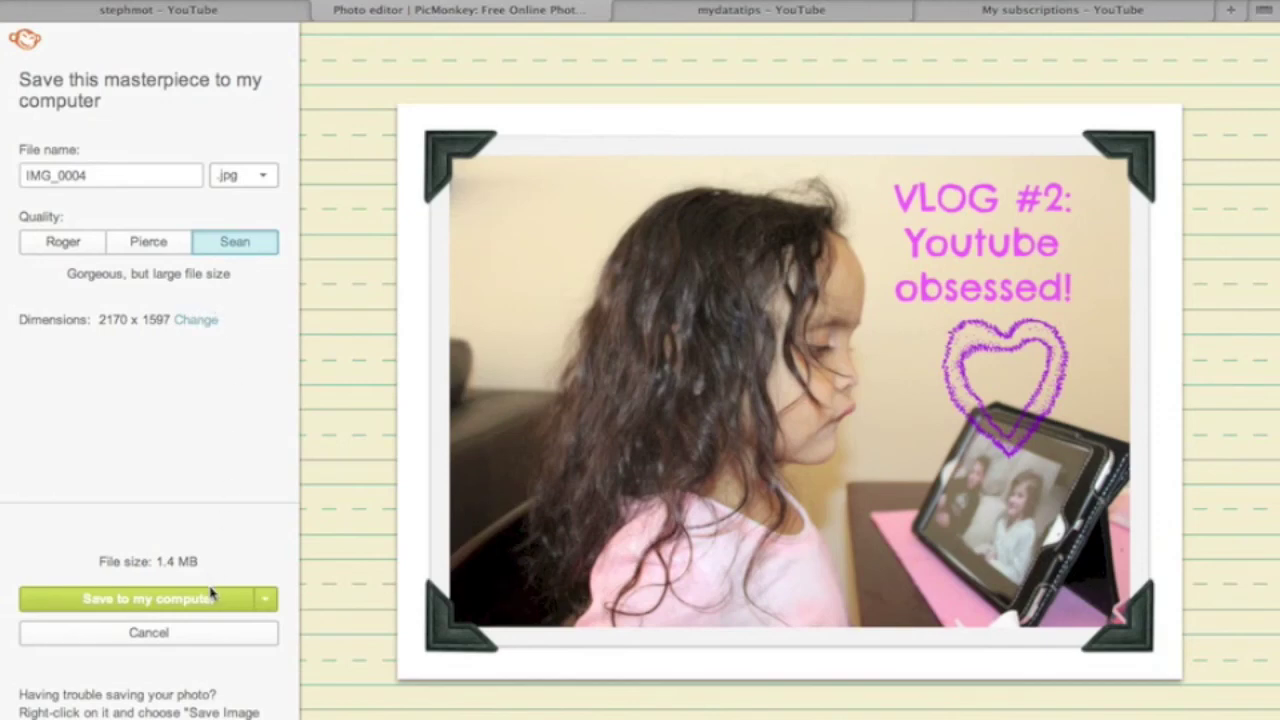
click(115, 178)
double_click(77, 175)
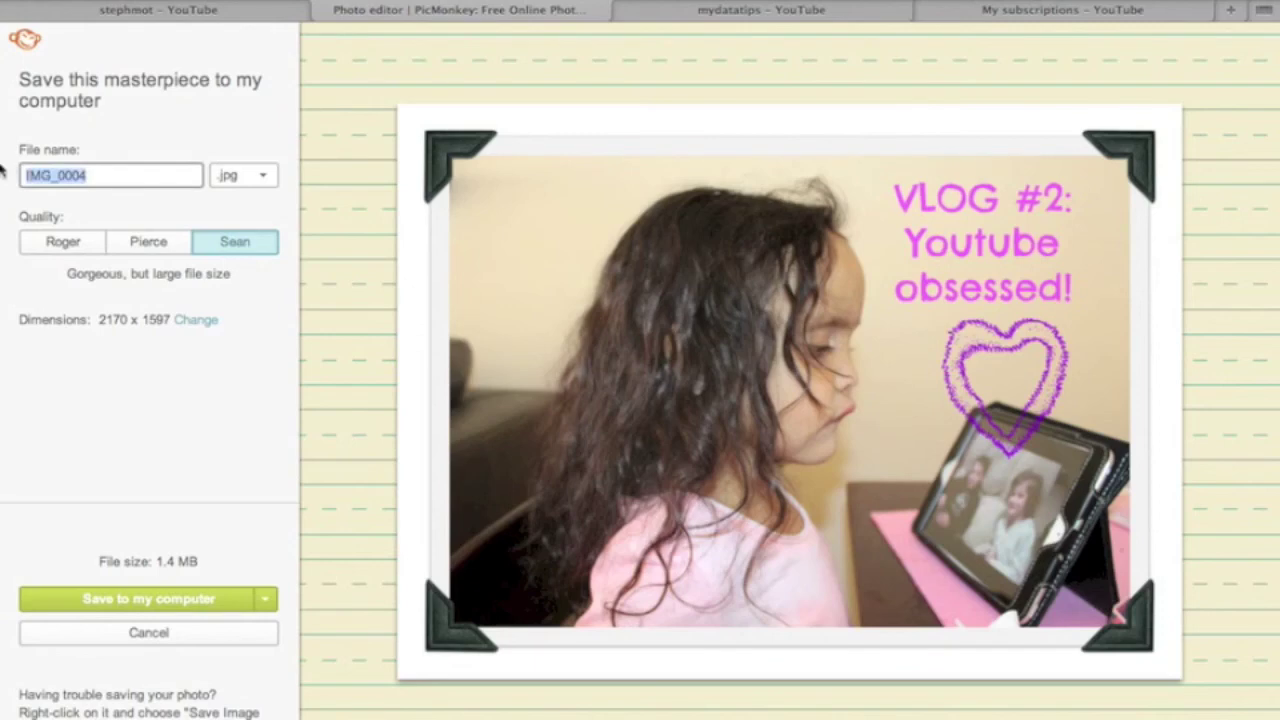
text(T)
text(hubm)
key(BackSpace)
key(BackSpace)
text(mbnail_VideoTu)
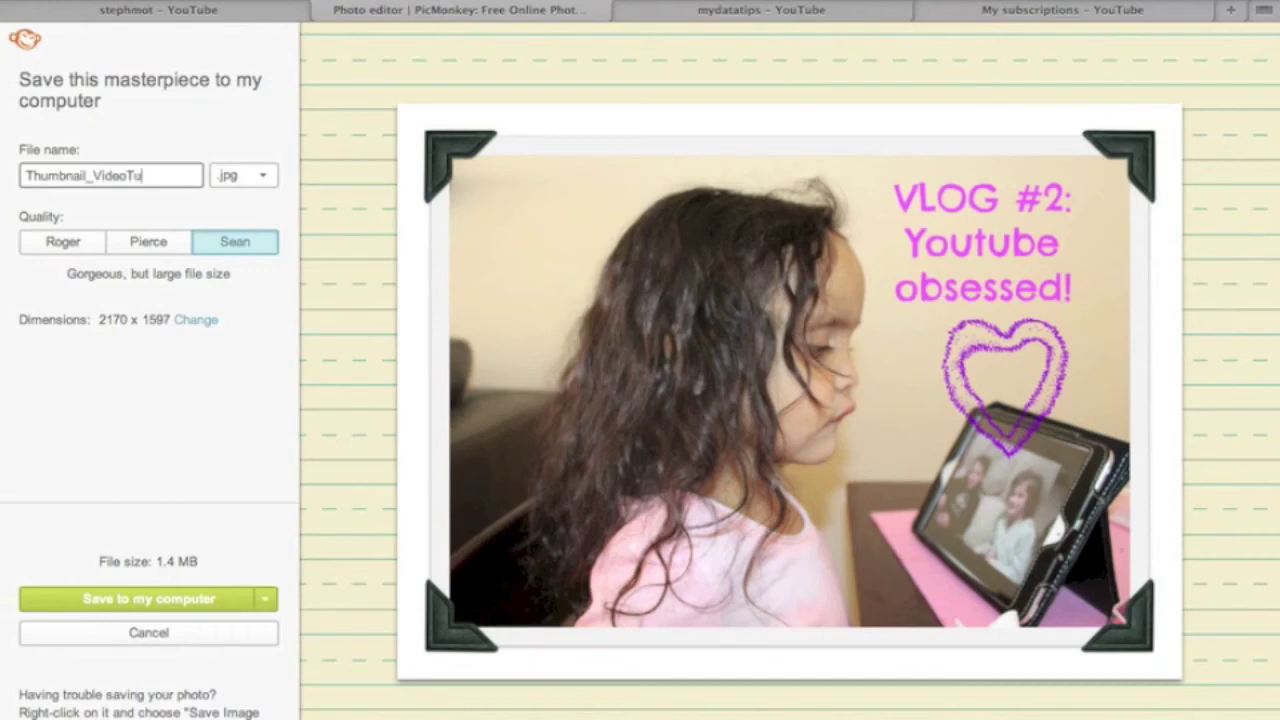
click(155, 600)
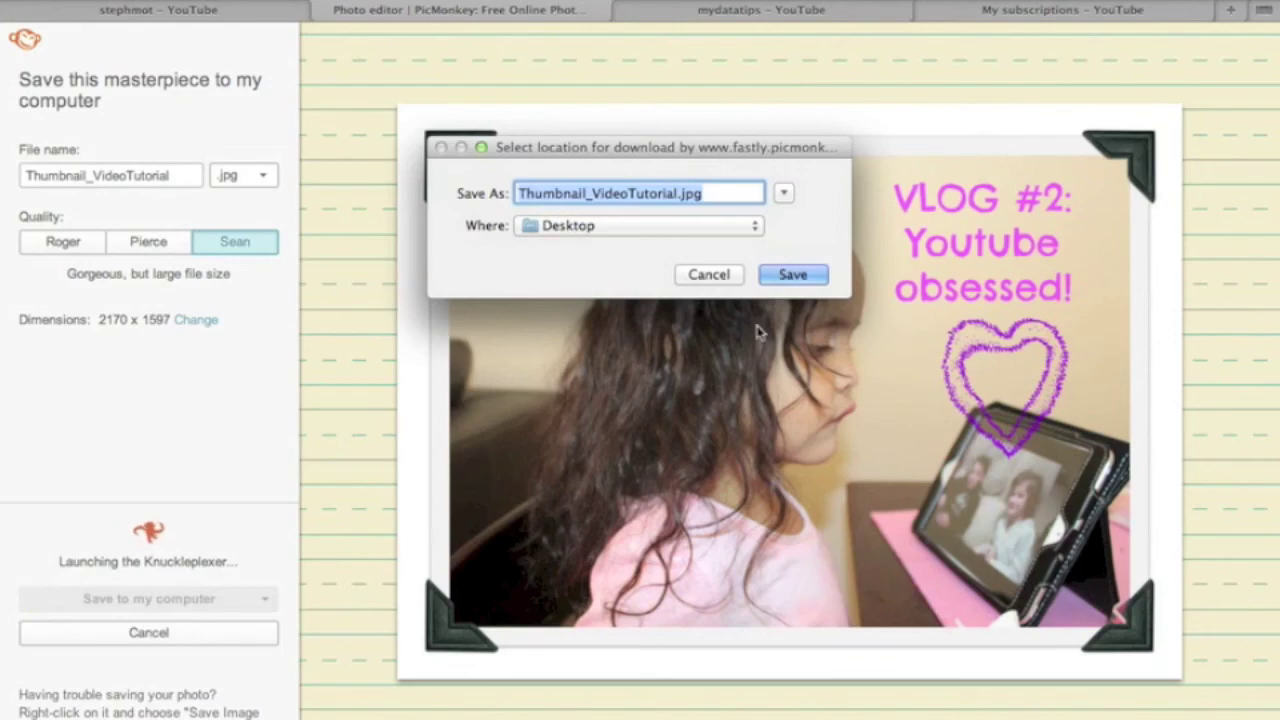
click(793, 275)
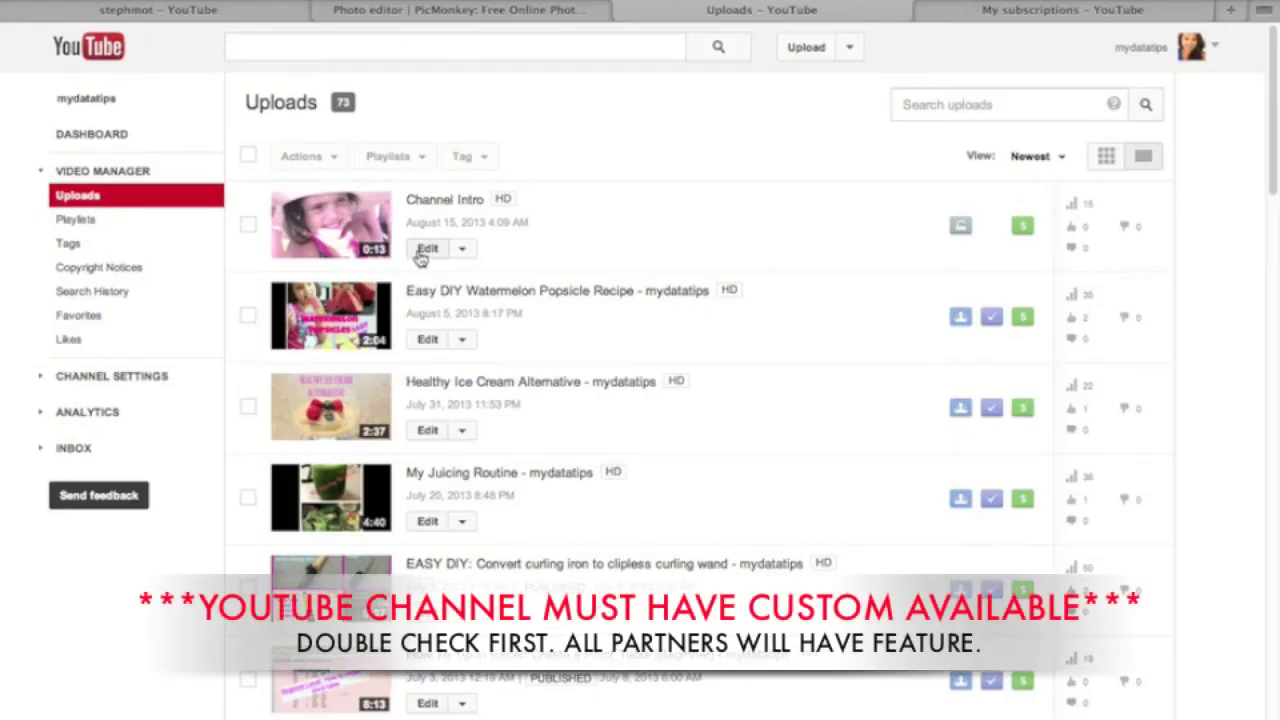
Step: Upload Desktop/Thumbnail_VideoTutorial.jpg as the Channel Intro video's custom thumbnail
click(424, 250)
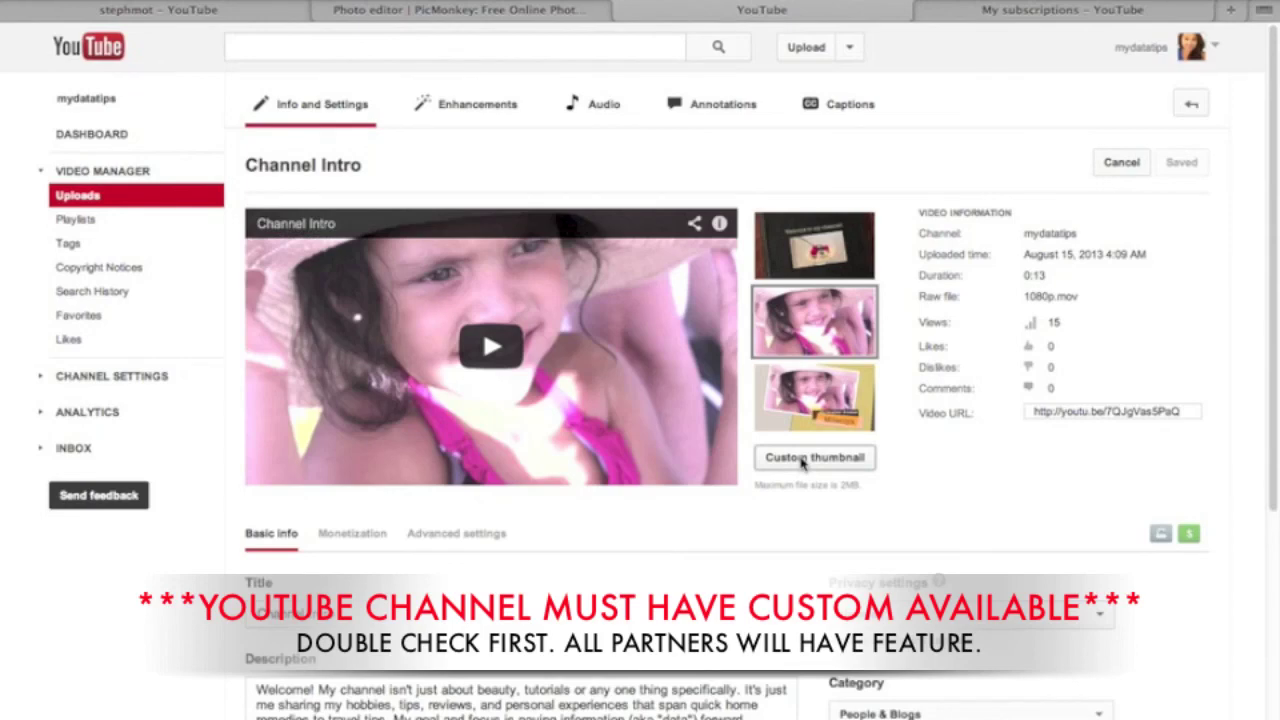
click(802, 458)
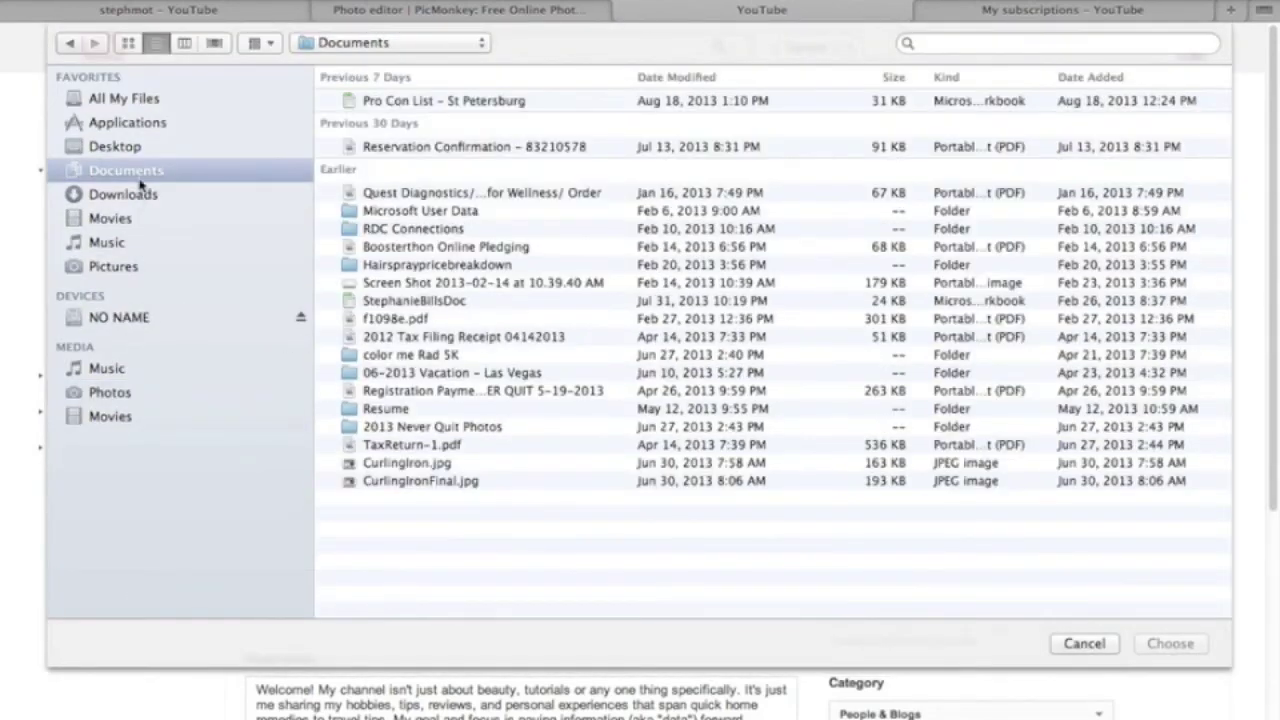
click(136, 148)
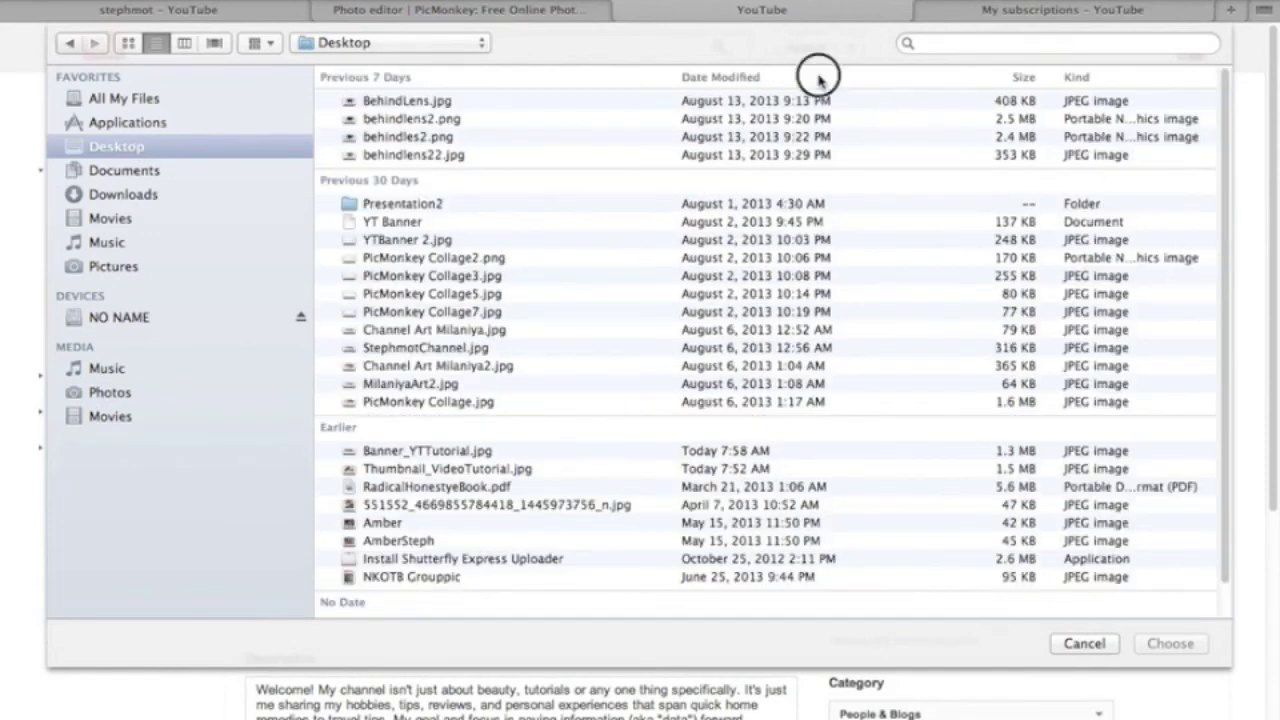
drag(1229, 276, 1242, 355)
click(900, 434)
click(1166, 645)
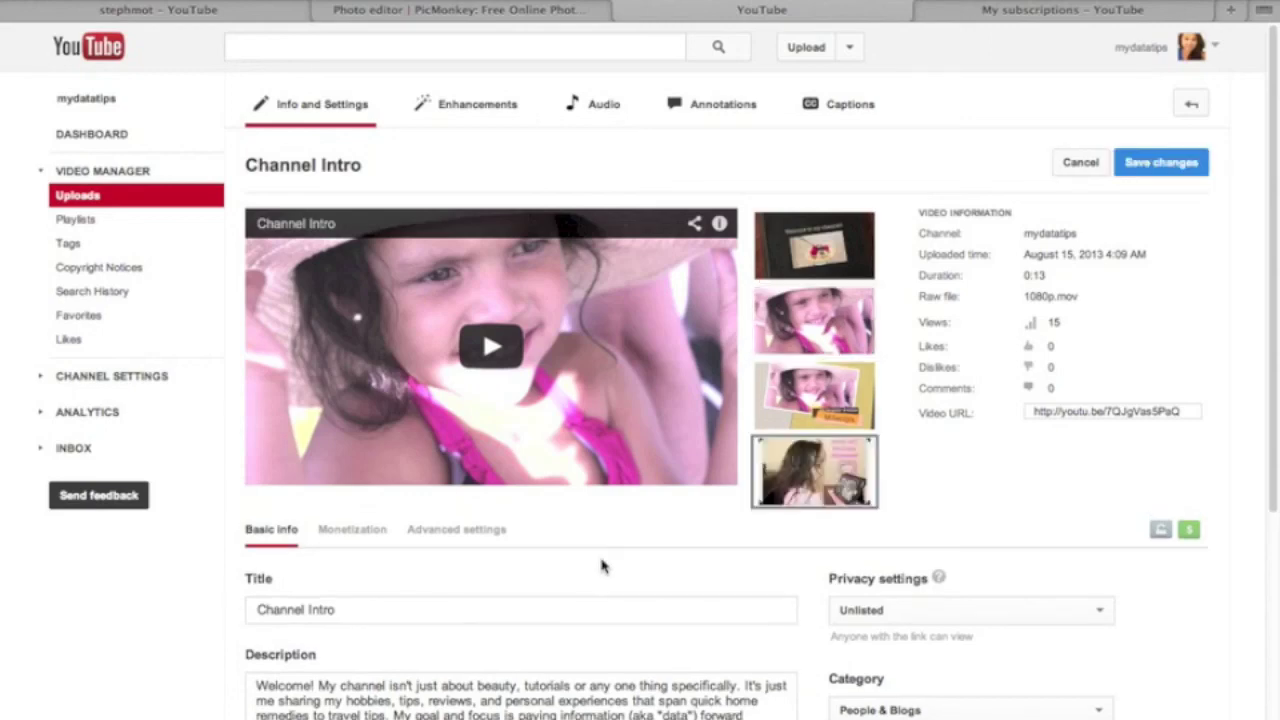
mouse_move(845, 490)
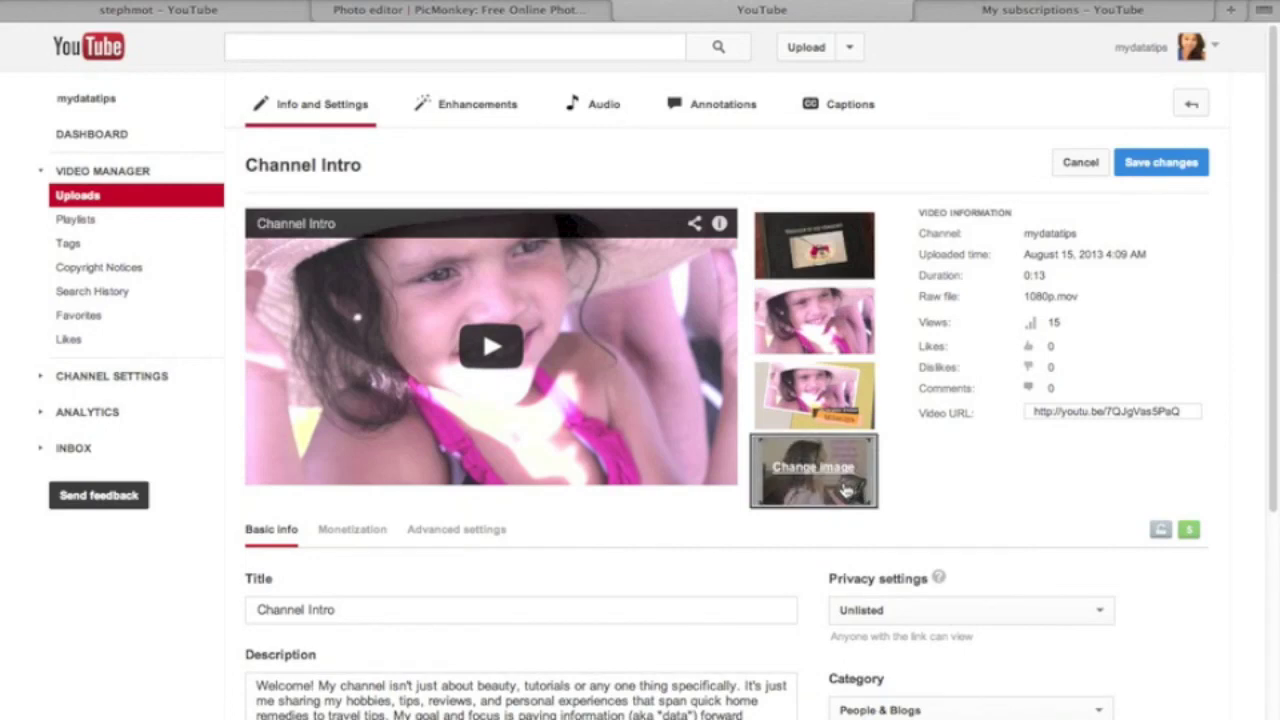